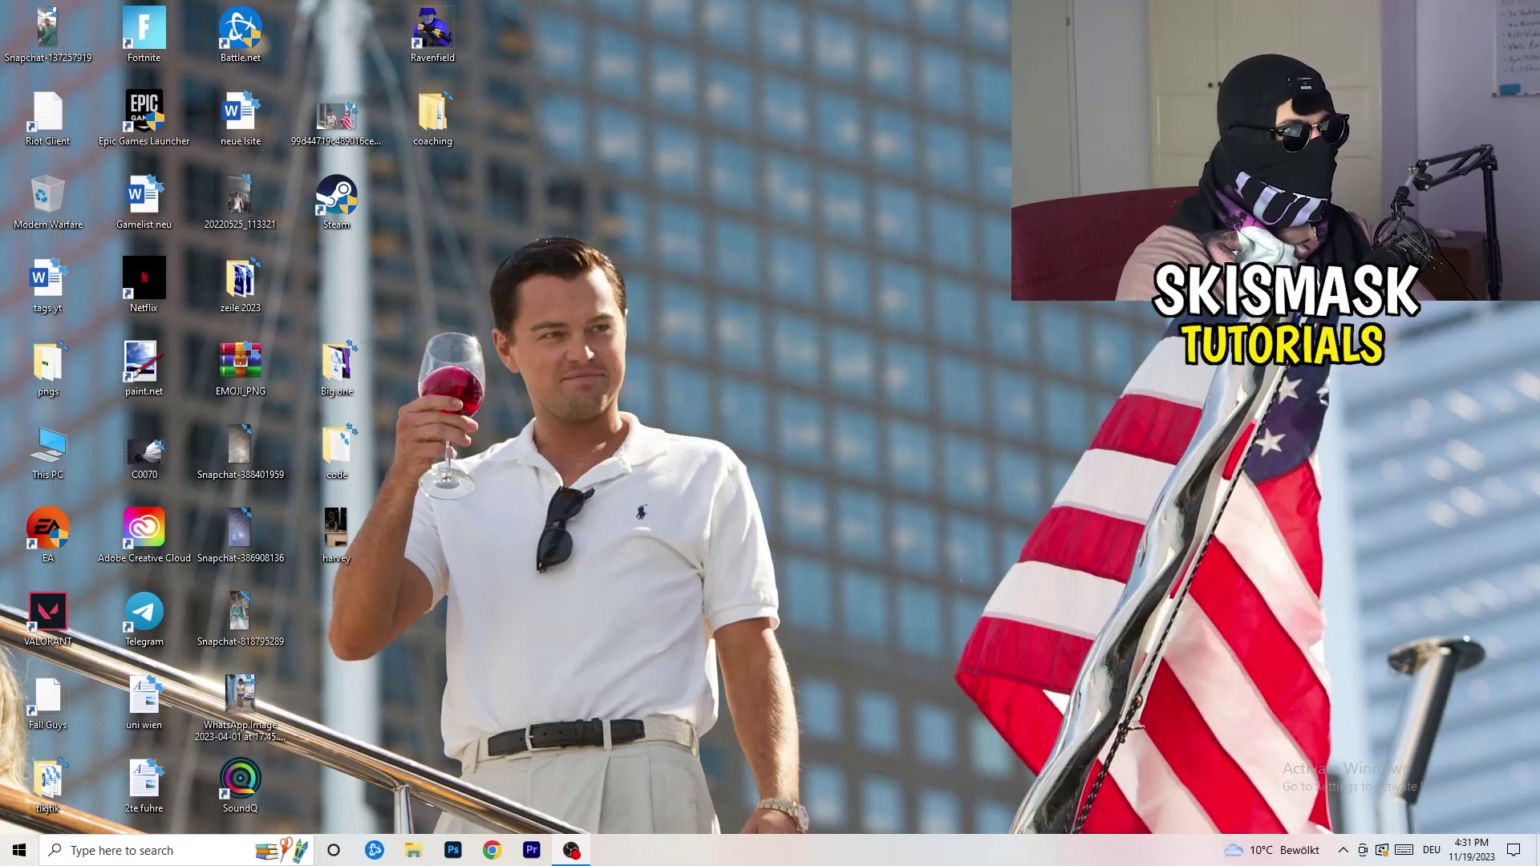
Launch NVIDIA Control Panel from the desktop's right-click menu to reach Change Resolution
{"action": "right_click", "coordinate": [827, 286]}
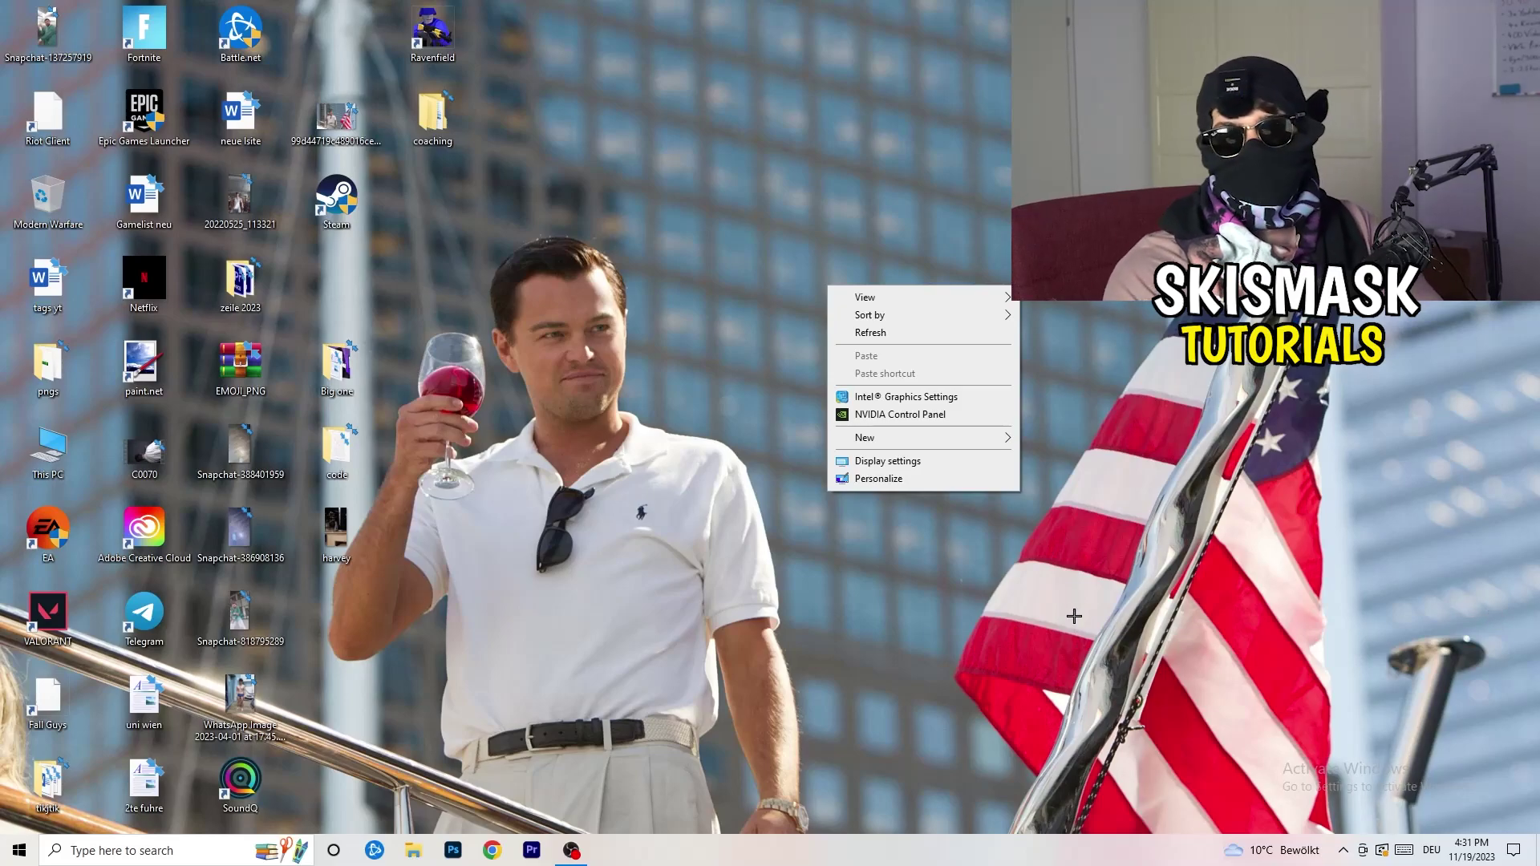
{"action": "left_click", "coordinate": [898, 414]}
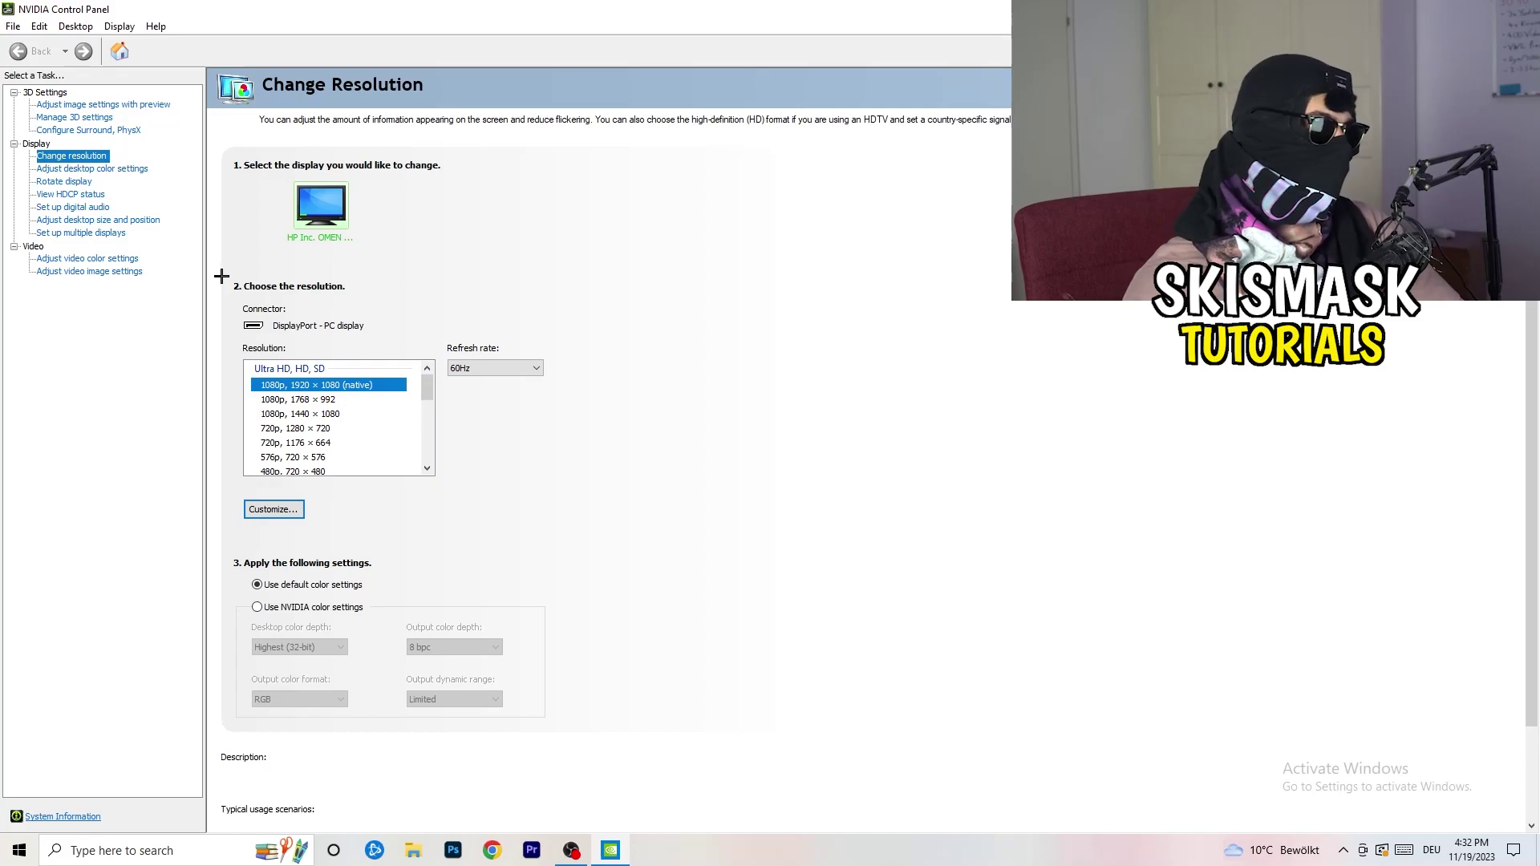
{"action": "left_click", "coordinate": [298, 510]}
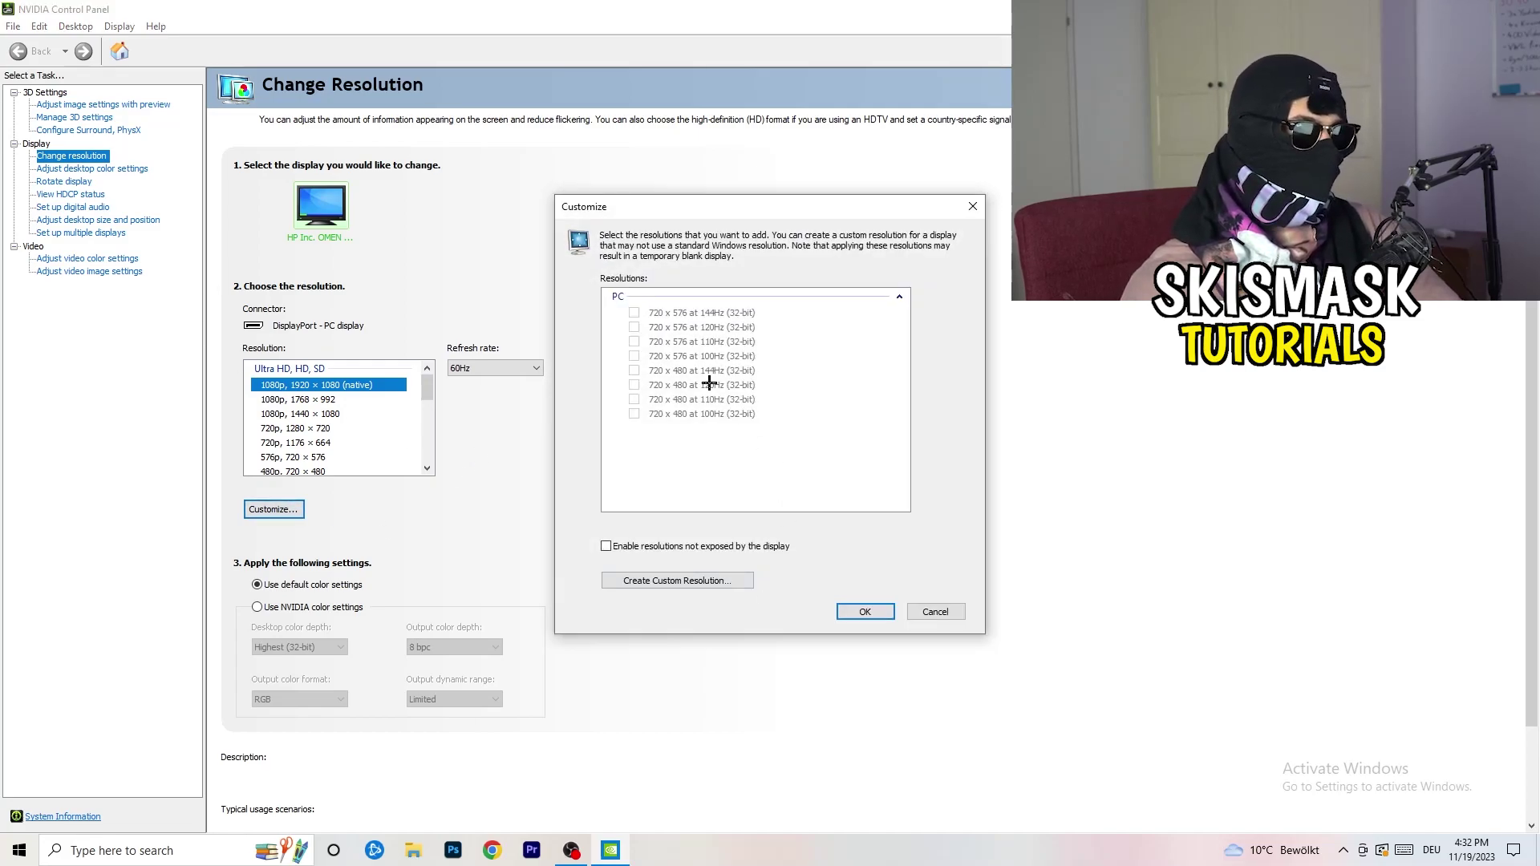
{"action": "left_click", "coordinate": [705, 580]}
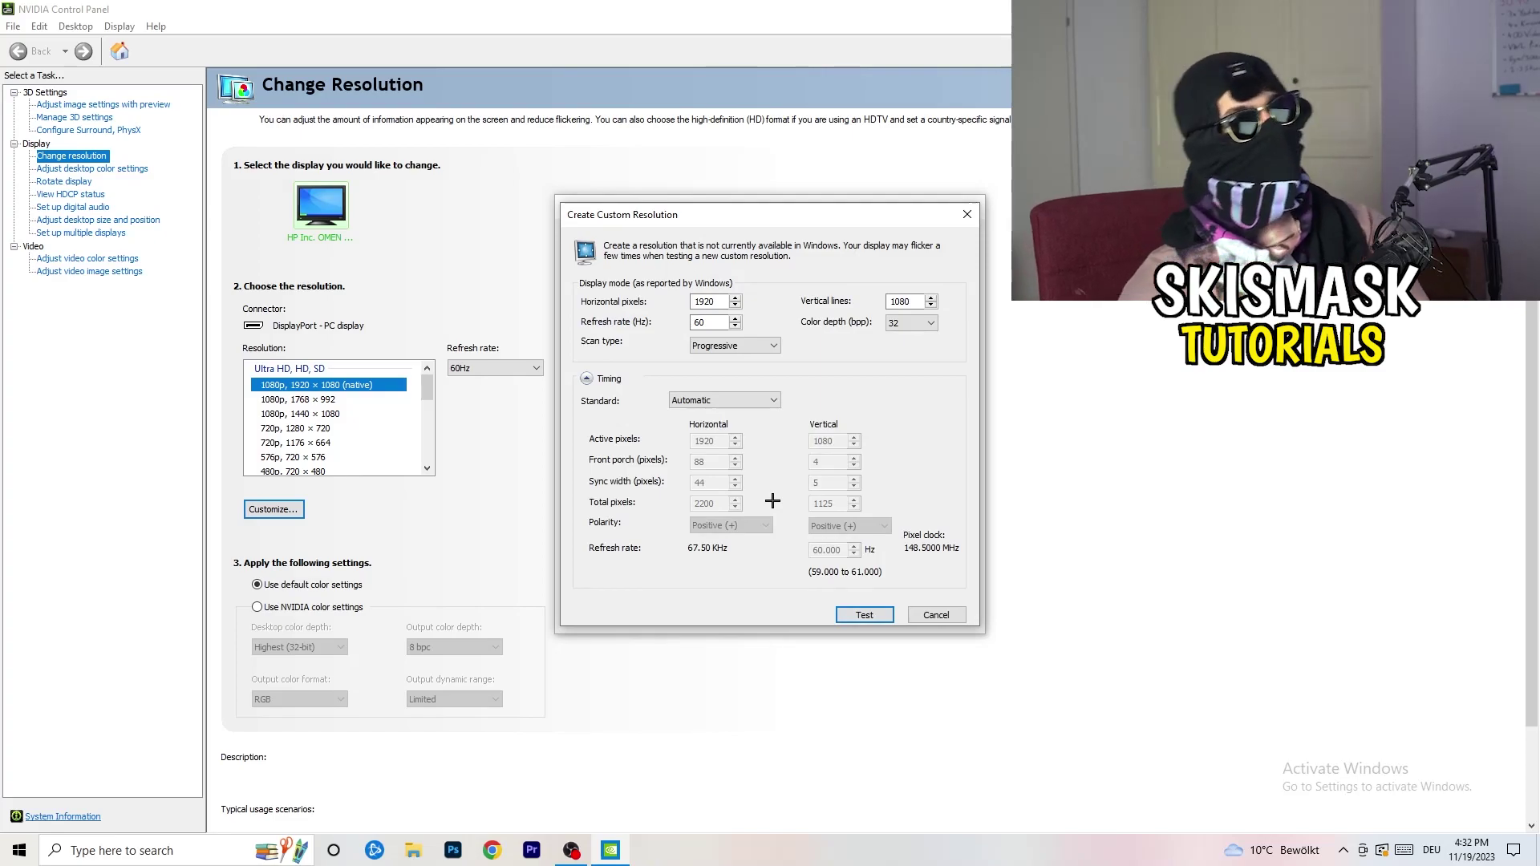
{"action": "double_click", "coordinate": [719, 304]}
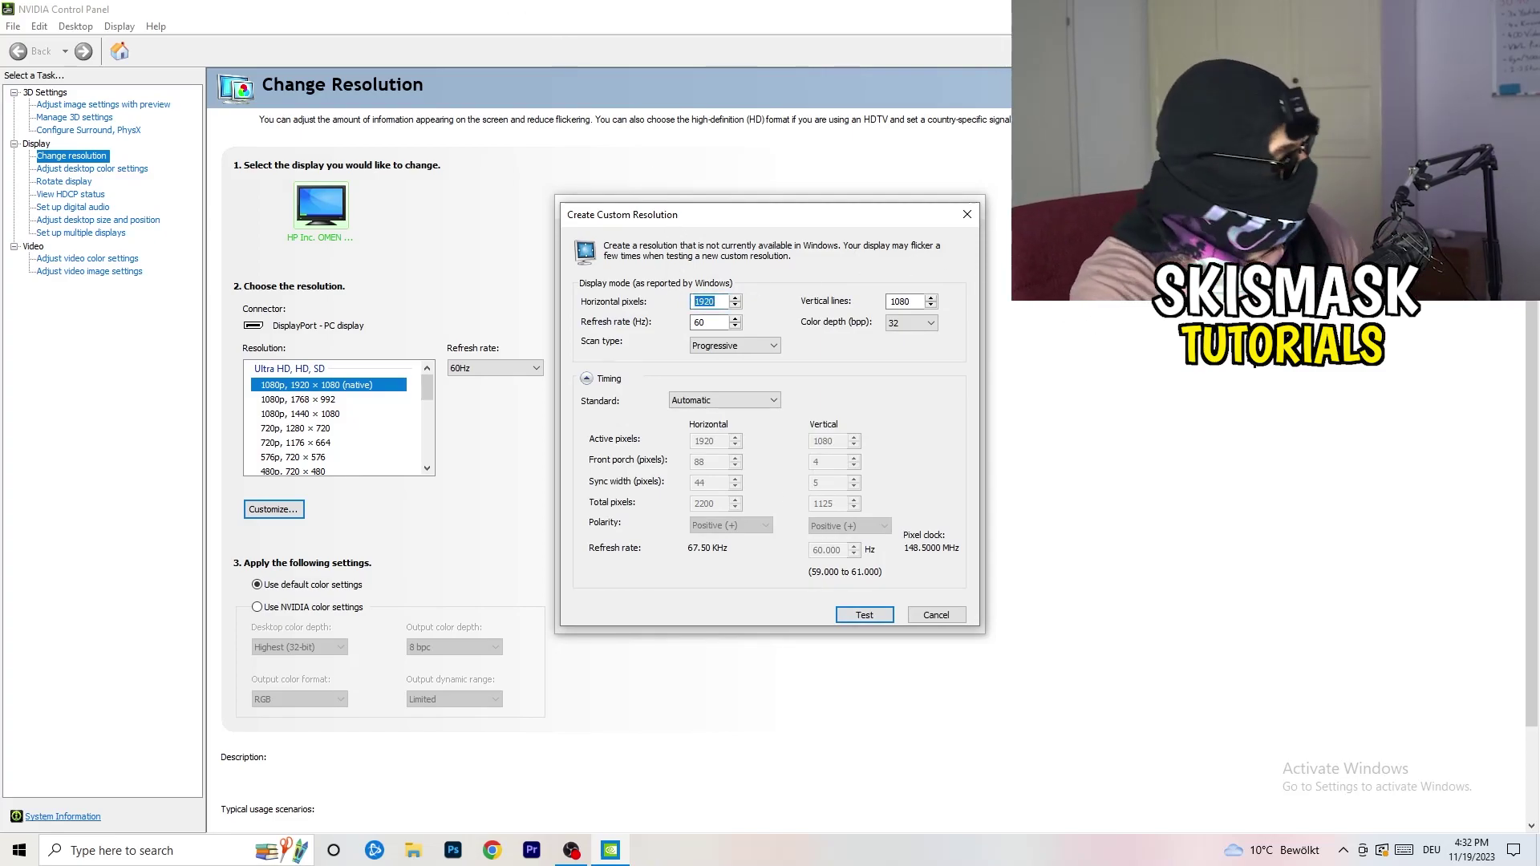
{"action": "type", "text": "1140"}
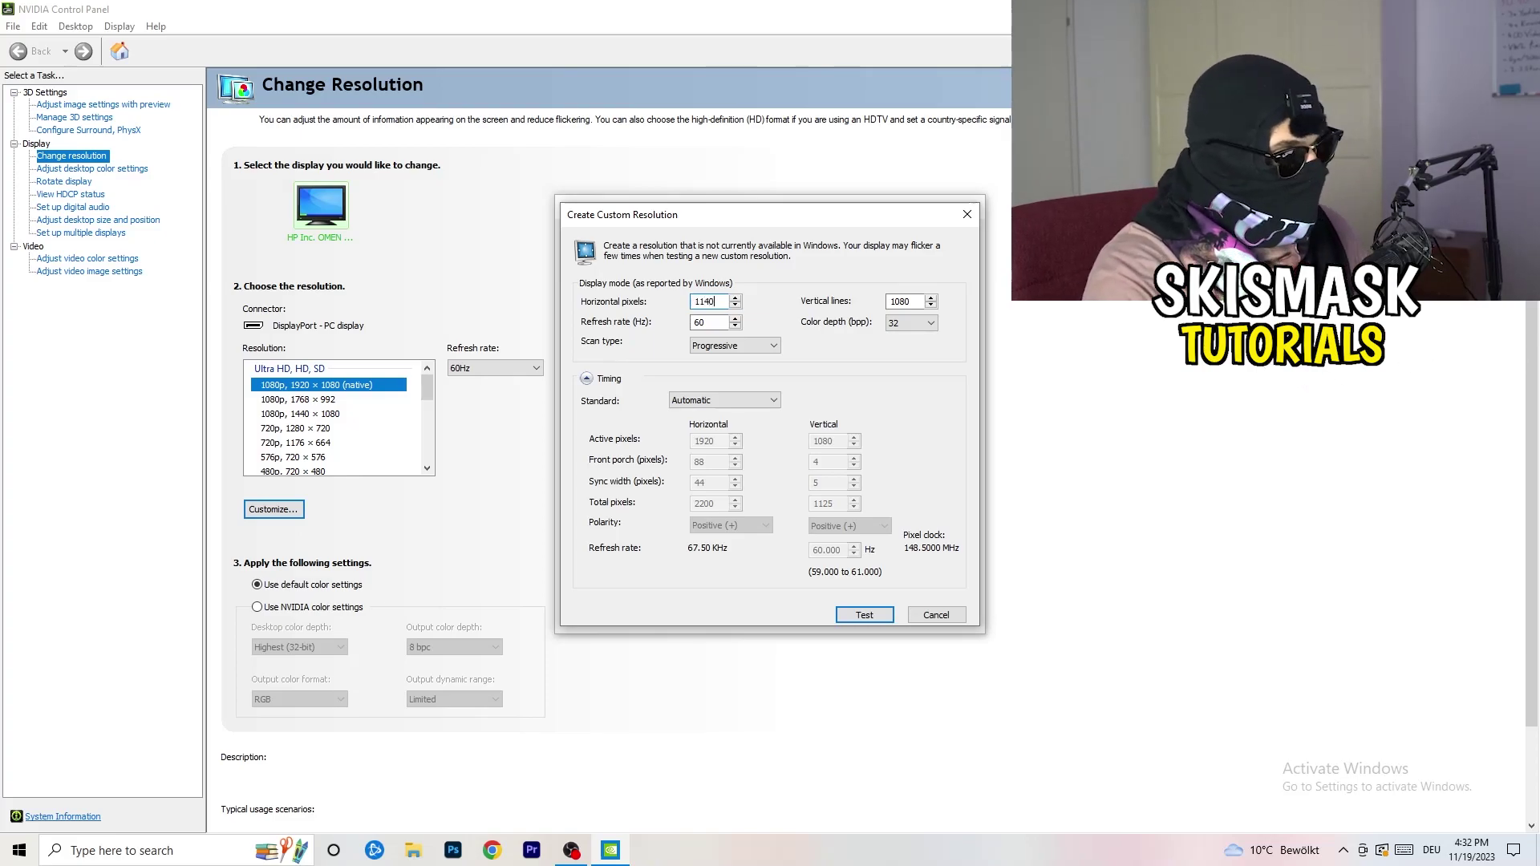
{"action": "key", "text": "BackSpace"}
{"action": "key", "text": "BackSpace"}
{"action": "key", "text": "BackSpace"}
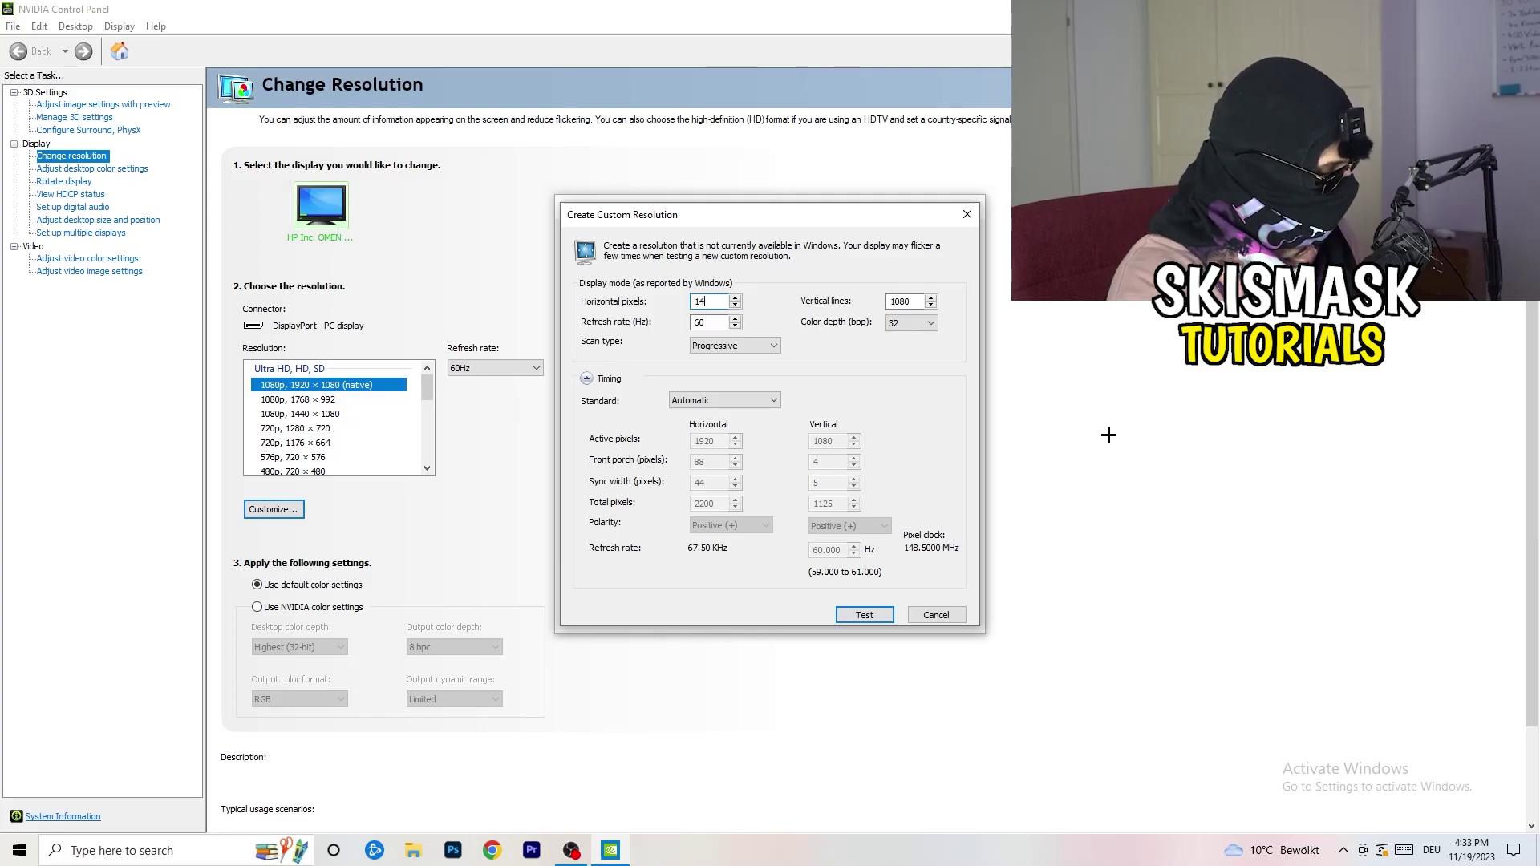
{"action": "type", "text": "440"}
{"action": "double_click", "coordinate": [899, 302]}
{"action": "type", "text": "10"}
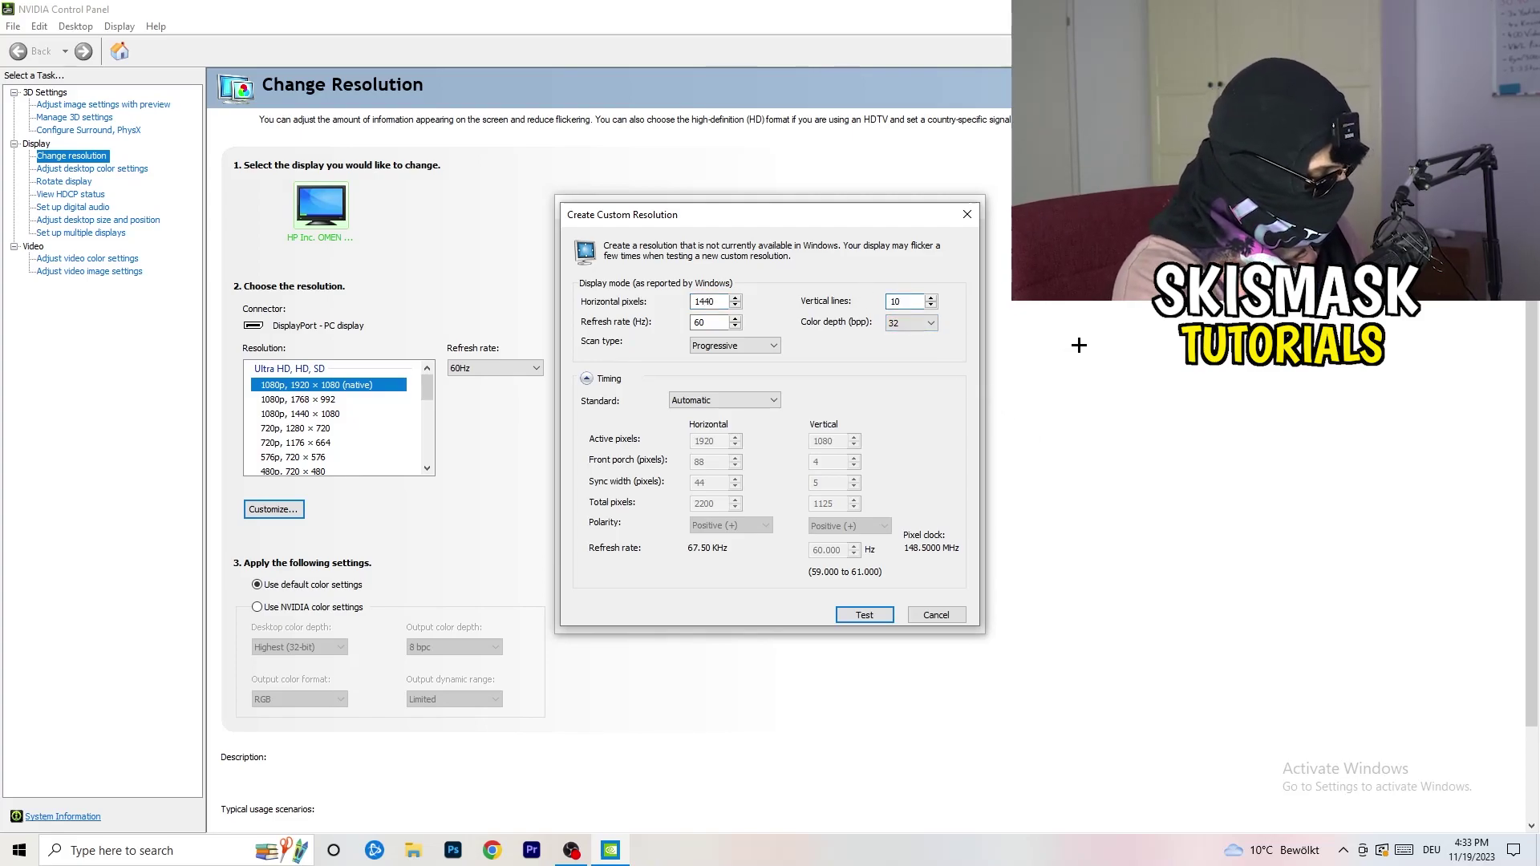
{"action": "type", "text": "40"}
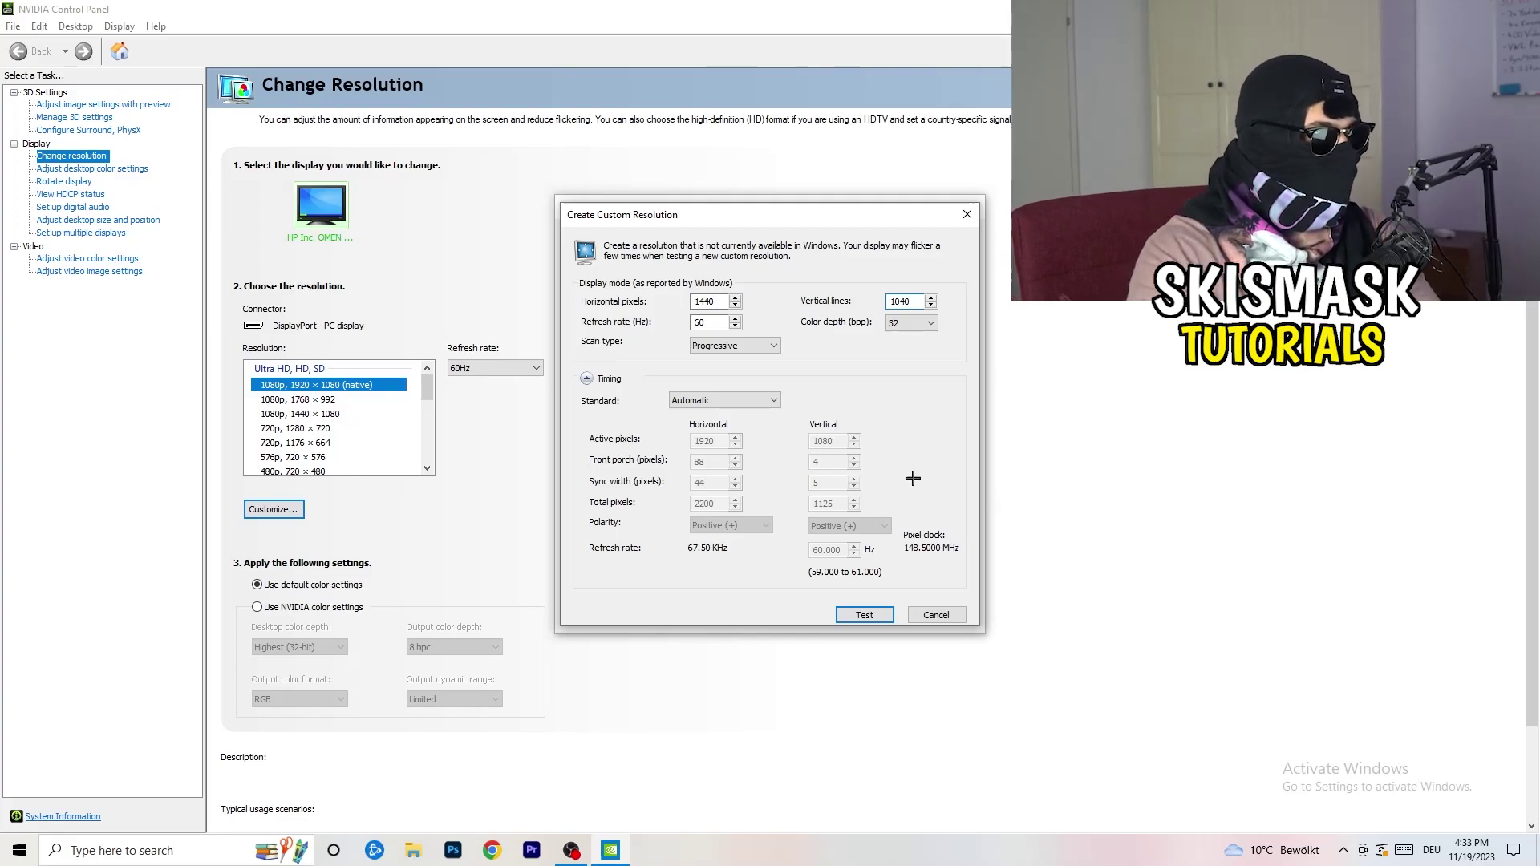
{"action": "left_click", "coordinate": [731, 345]}
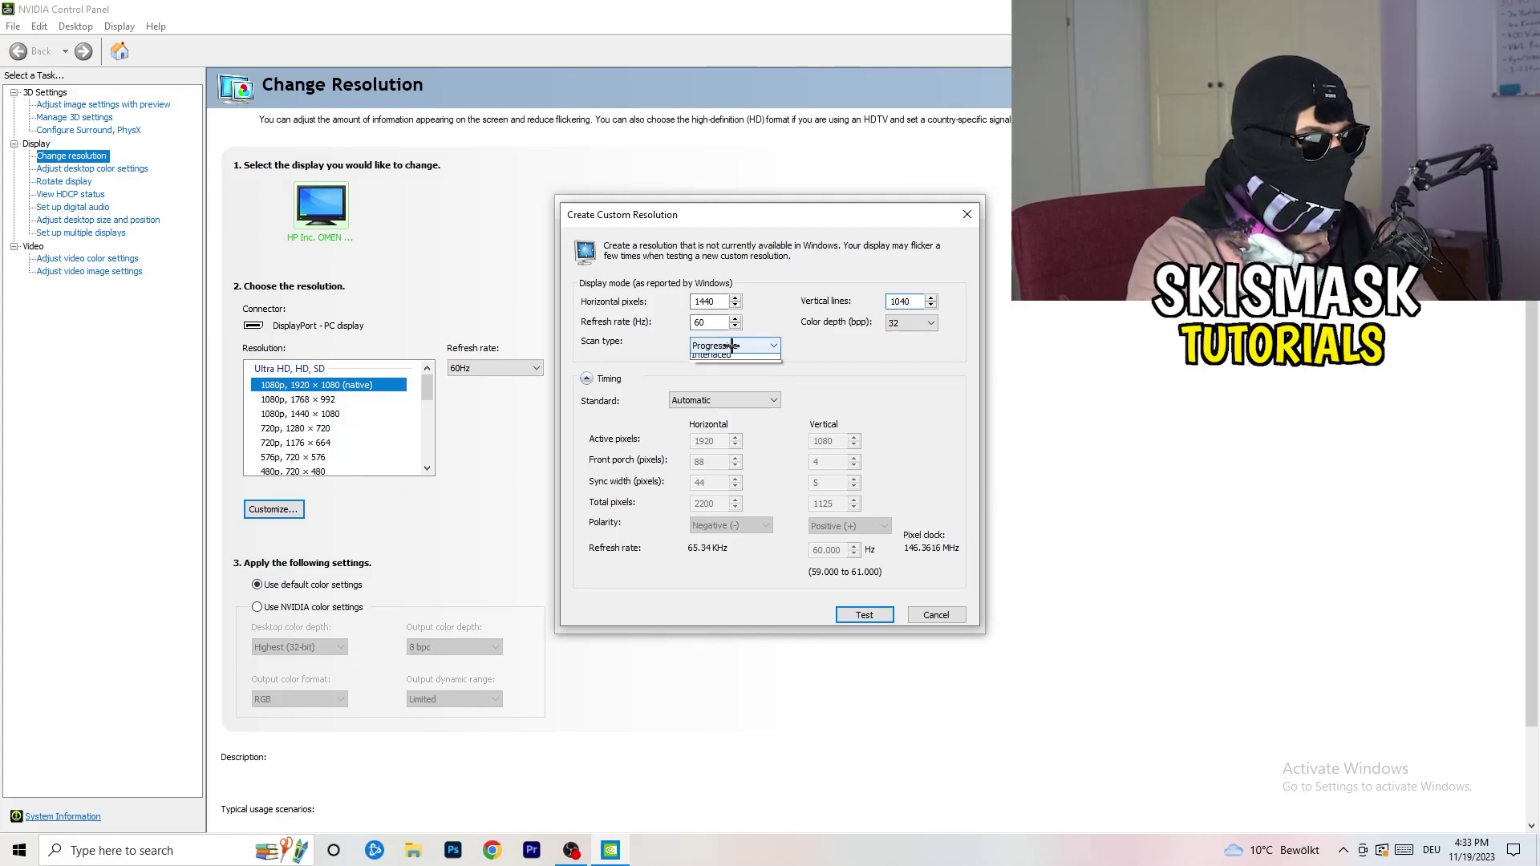
{"action": "left_click", "coordinate": [836, 346]}
{"action": "left_click", "coordinate": [743, 400]}
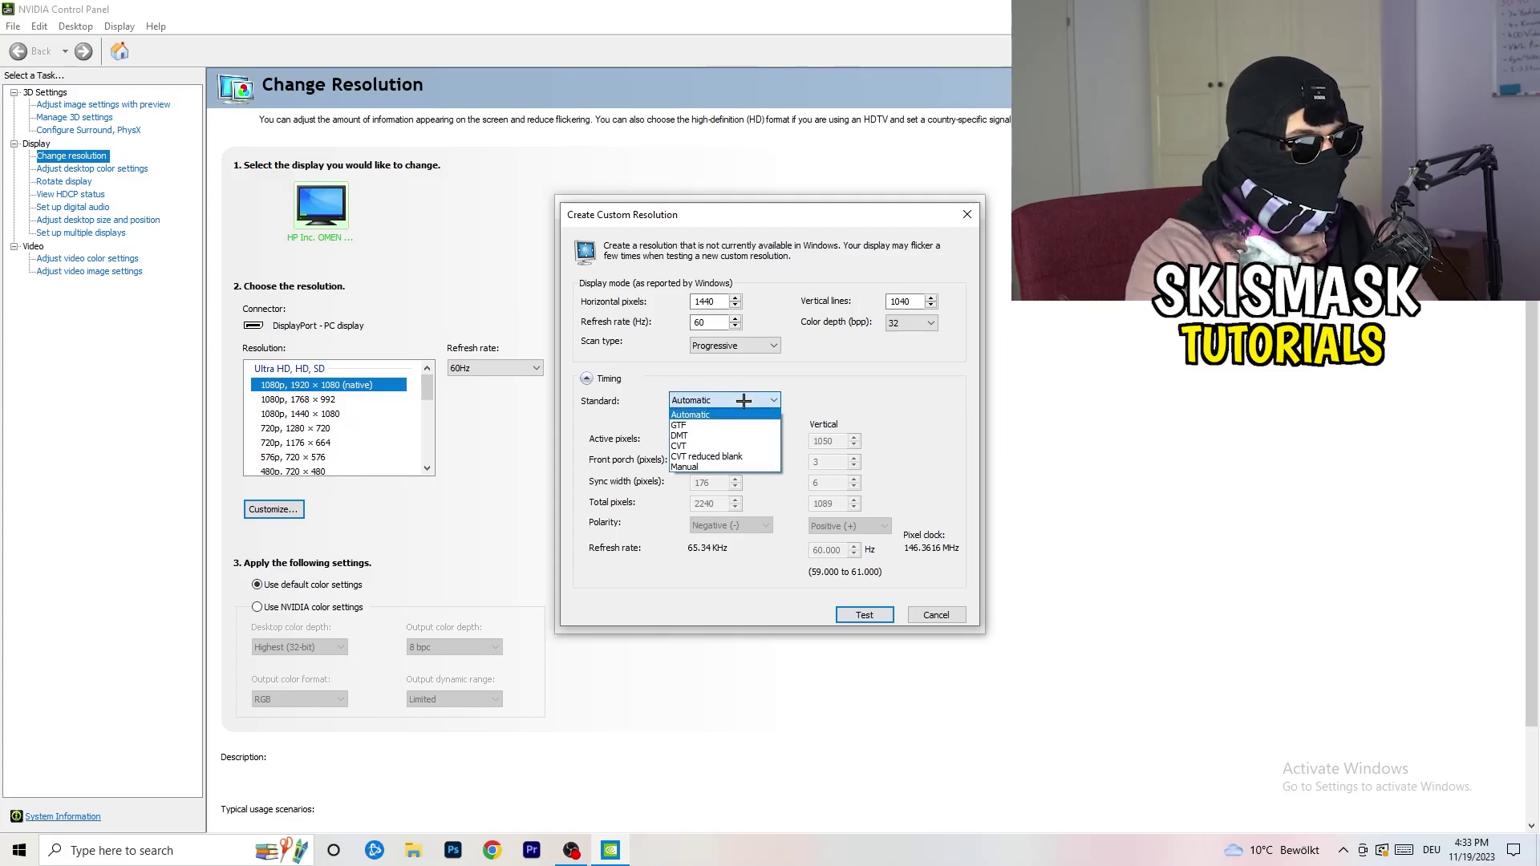
{"action": "left_click", "coordinate": [849, 411]}
{"action": "left_click", "coordinate": [718, 402]}
{"action": "left_click", "coordinate": [899, 399]}
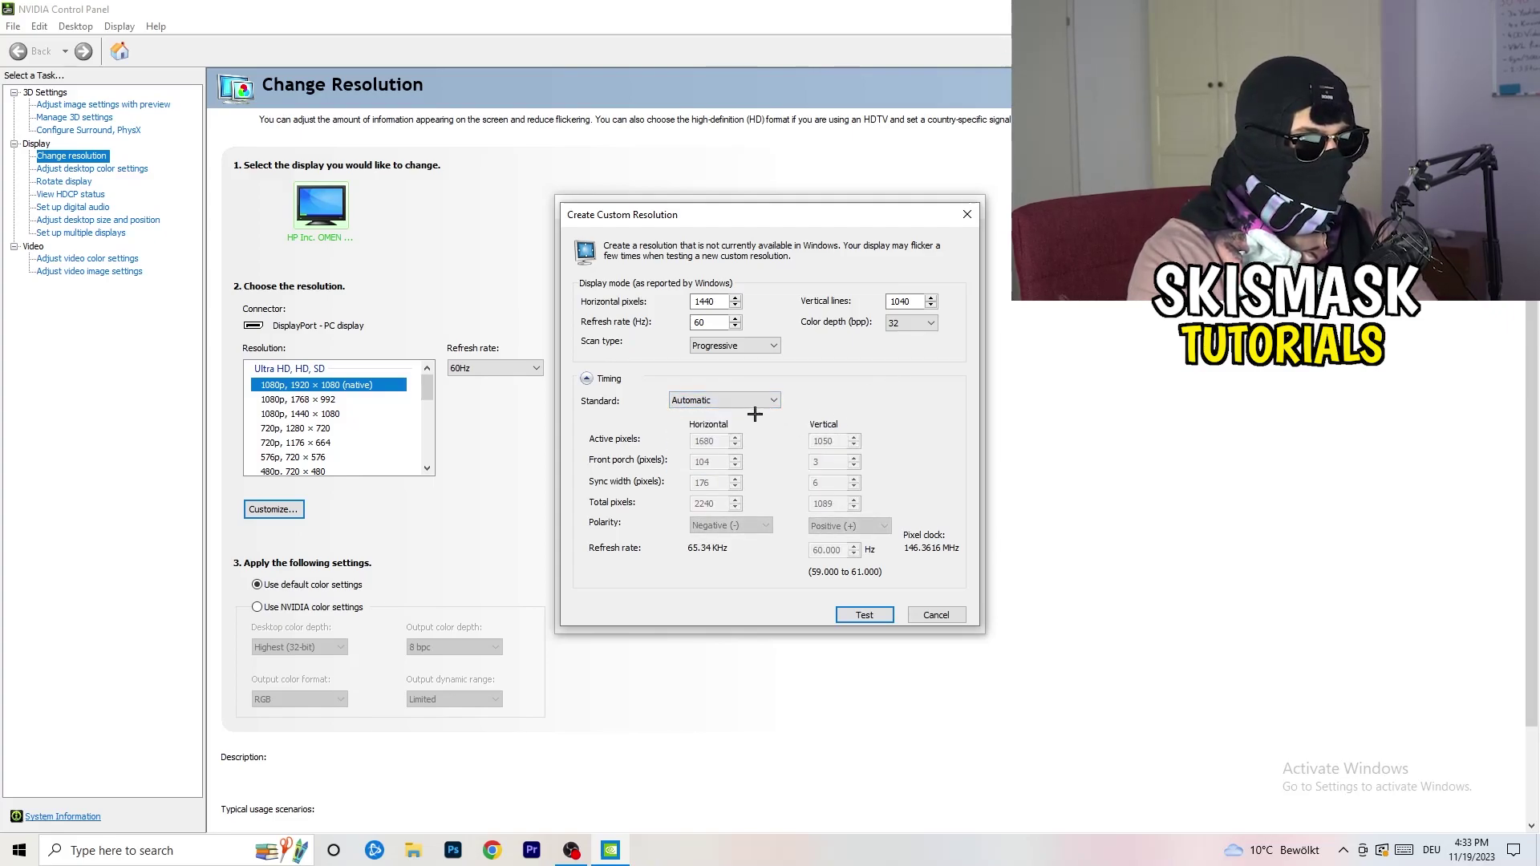
{"action": "left_click", "coordinate": [722, 400]}
{"action": "left_click", "coordinate": [726, 438]}
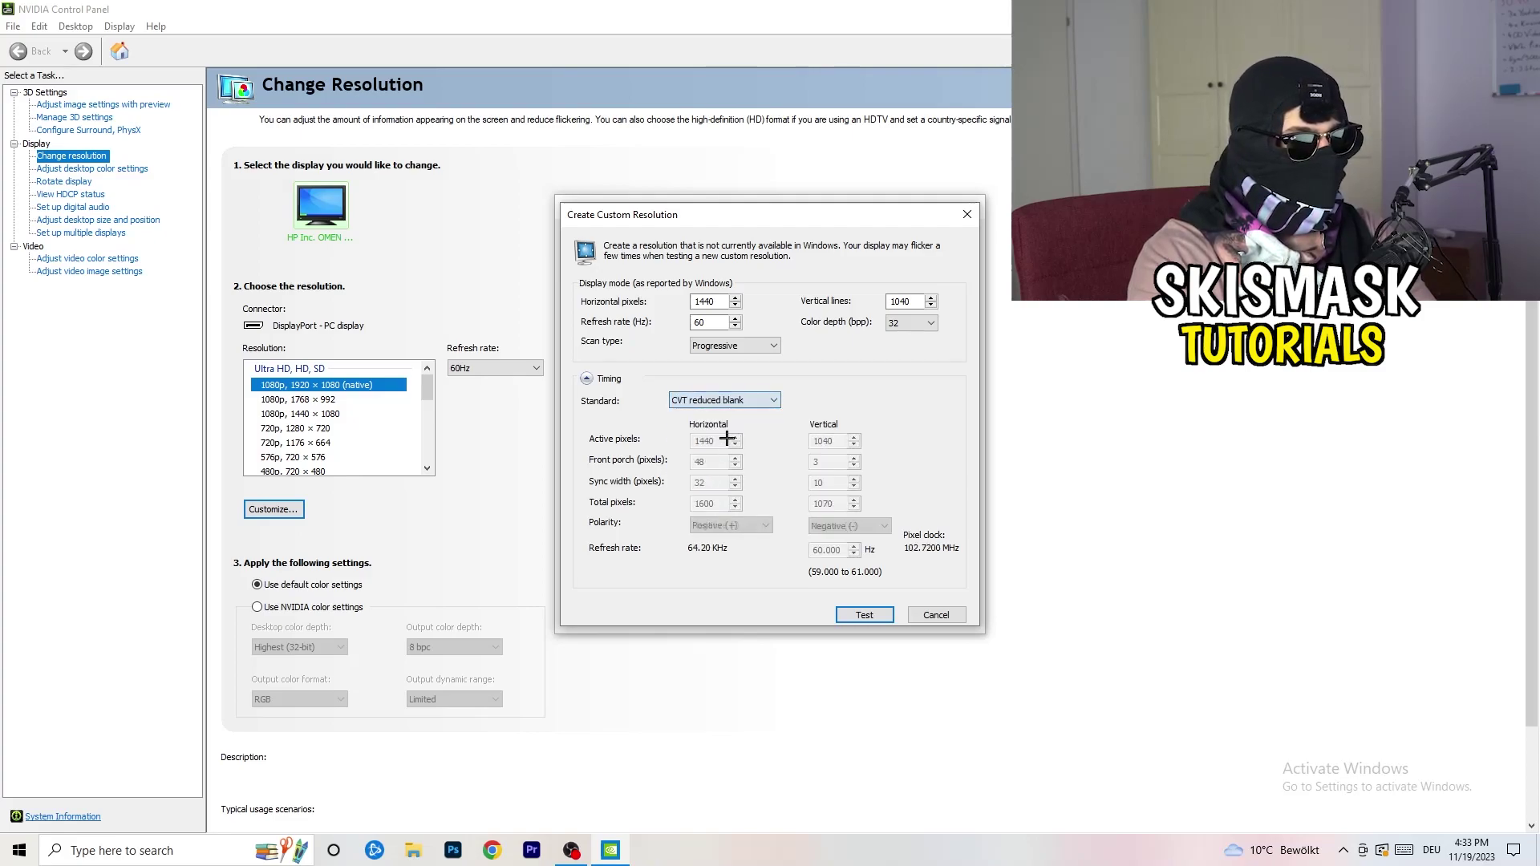
{"action": "left_click", "coordinate": [973, 211]}
{"action": "left_click", "coordinate": [974, 208]}
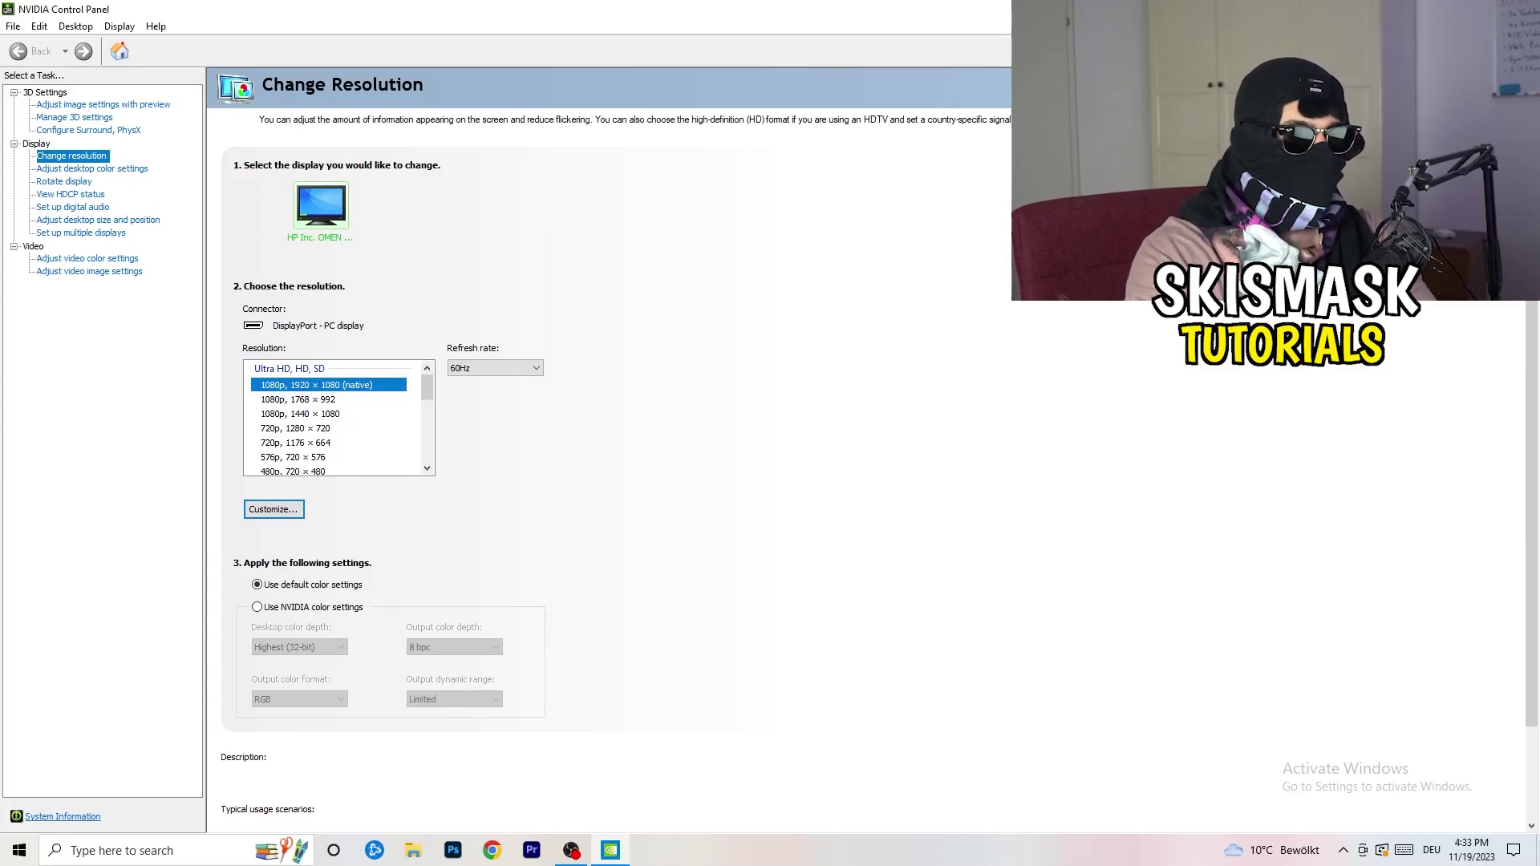
Close NVIDIA Control Panel and open Windows Settings from the Start menu
{"action": "key", "text": "alt+F4"}
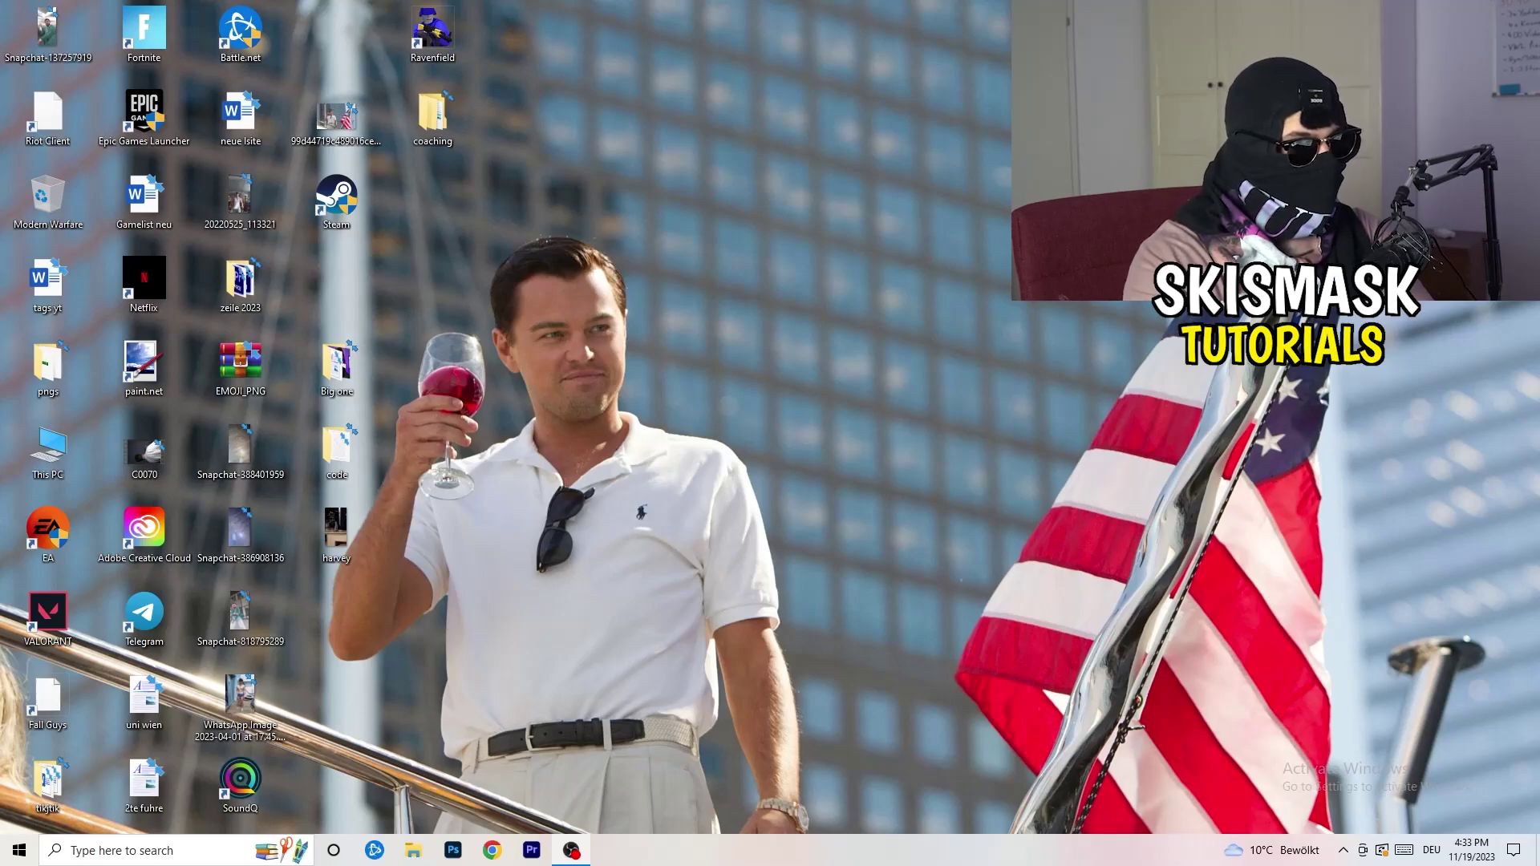
{"action": "left_click", "coordinate": [19, 850]}
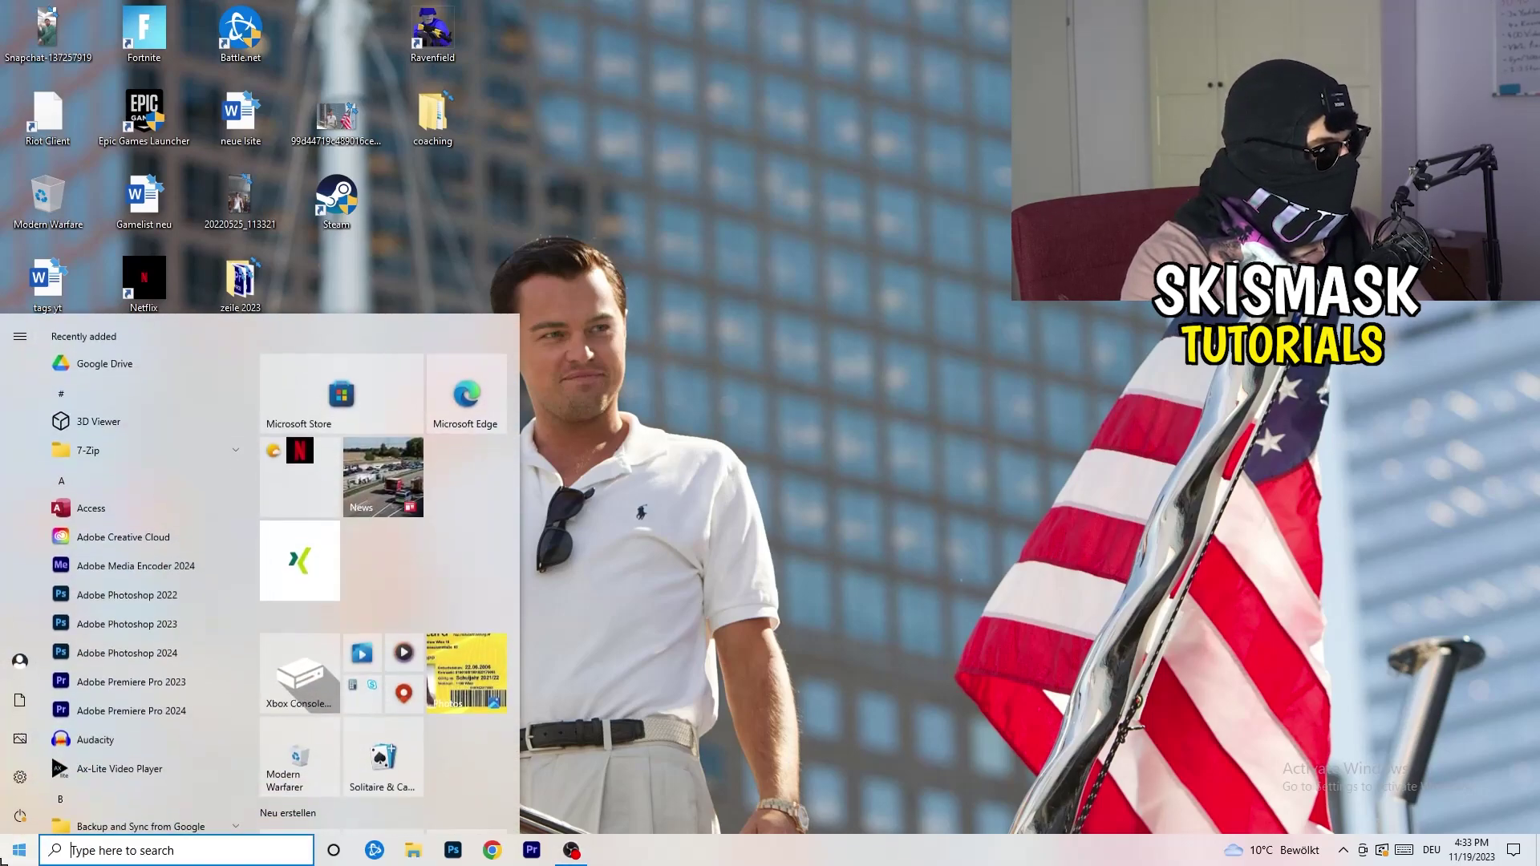
{"action": "left_click", "coordinate": [21, 776]}
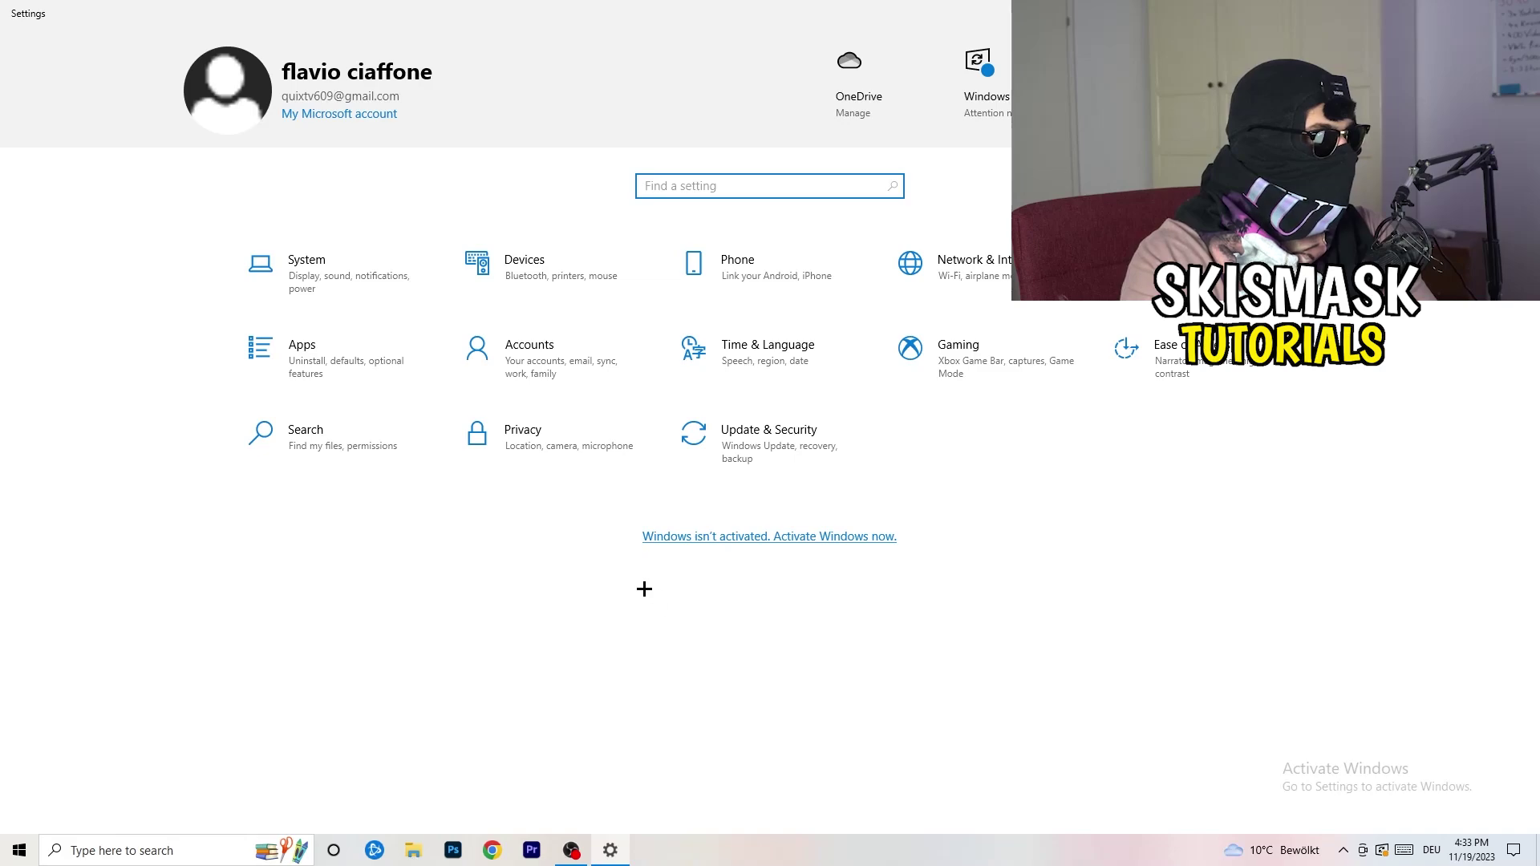
{"action": "left_click", "coordinate": [340, 293]}
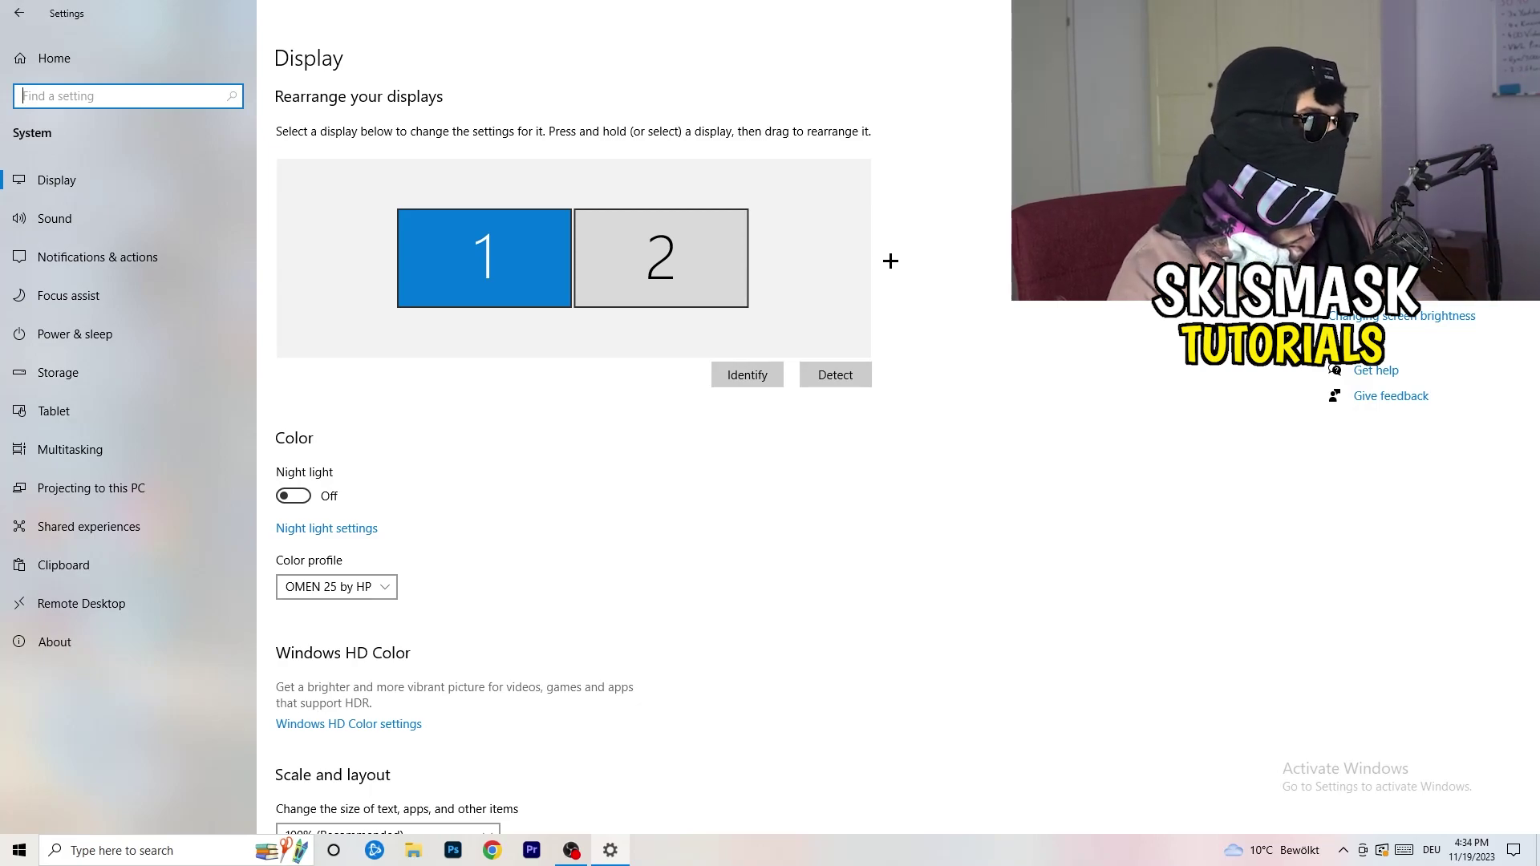
{"action": "scroll", "coordinate": [519, 401], "scroll_direction": "down", "scroll_amount": 4}
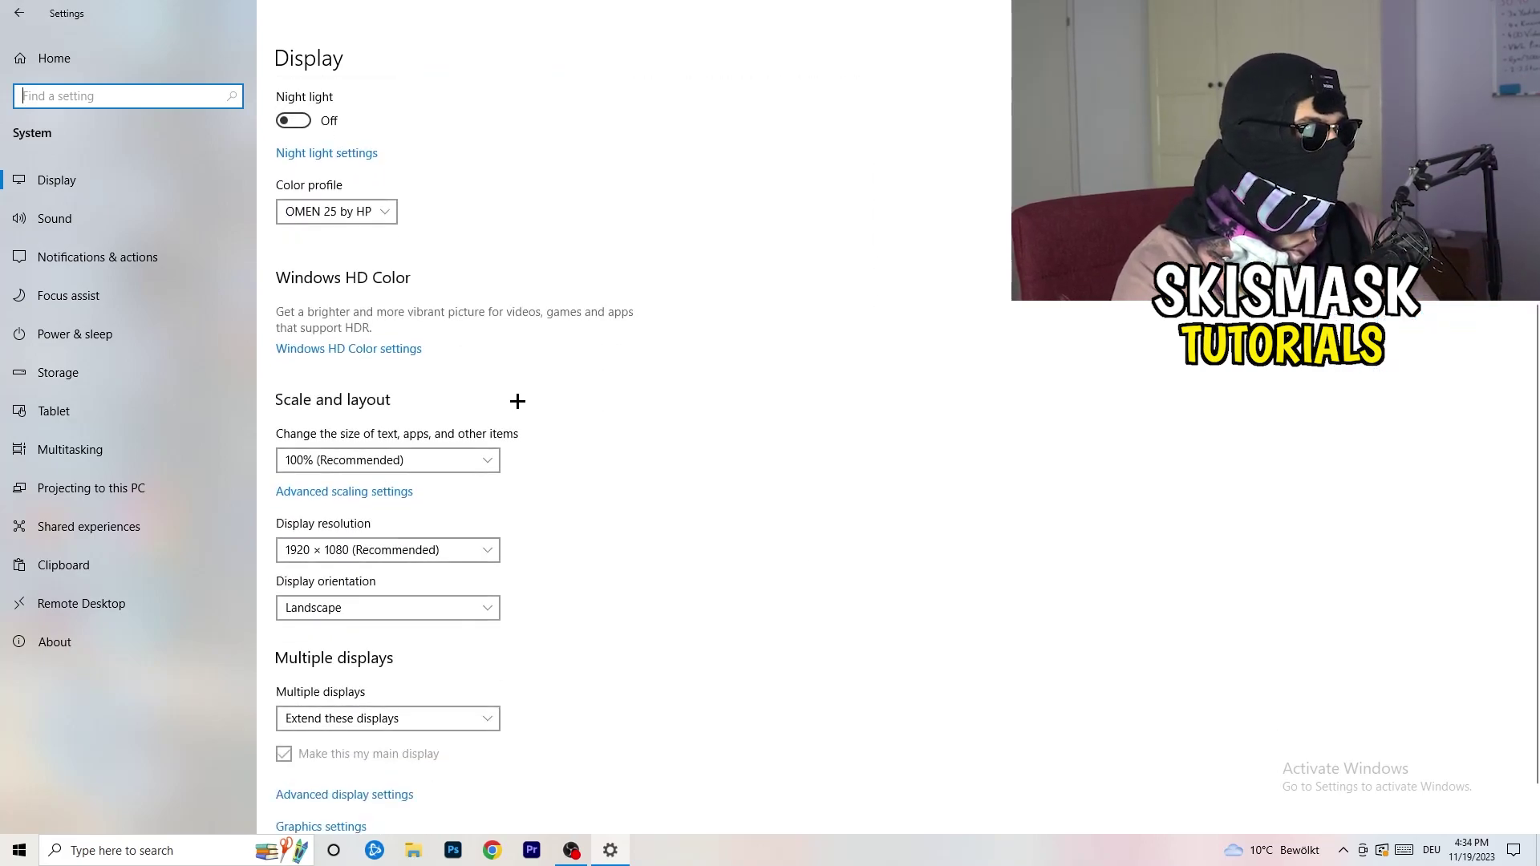
{"action": "left_click", "coordinate": [377, 211]}
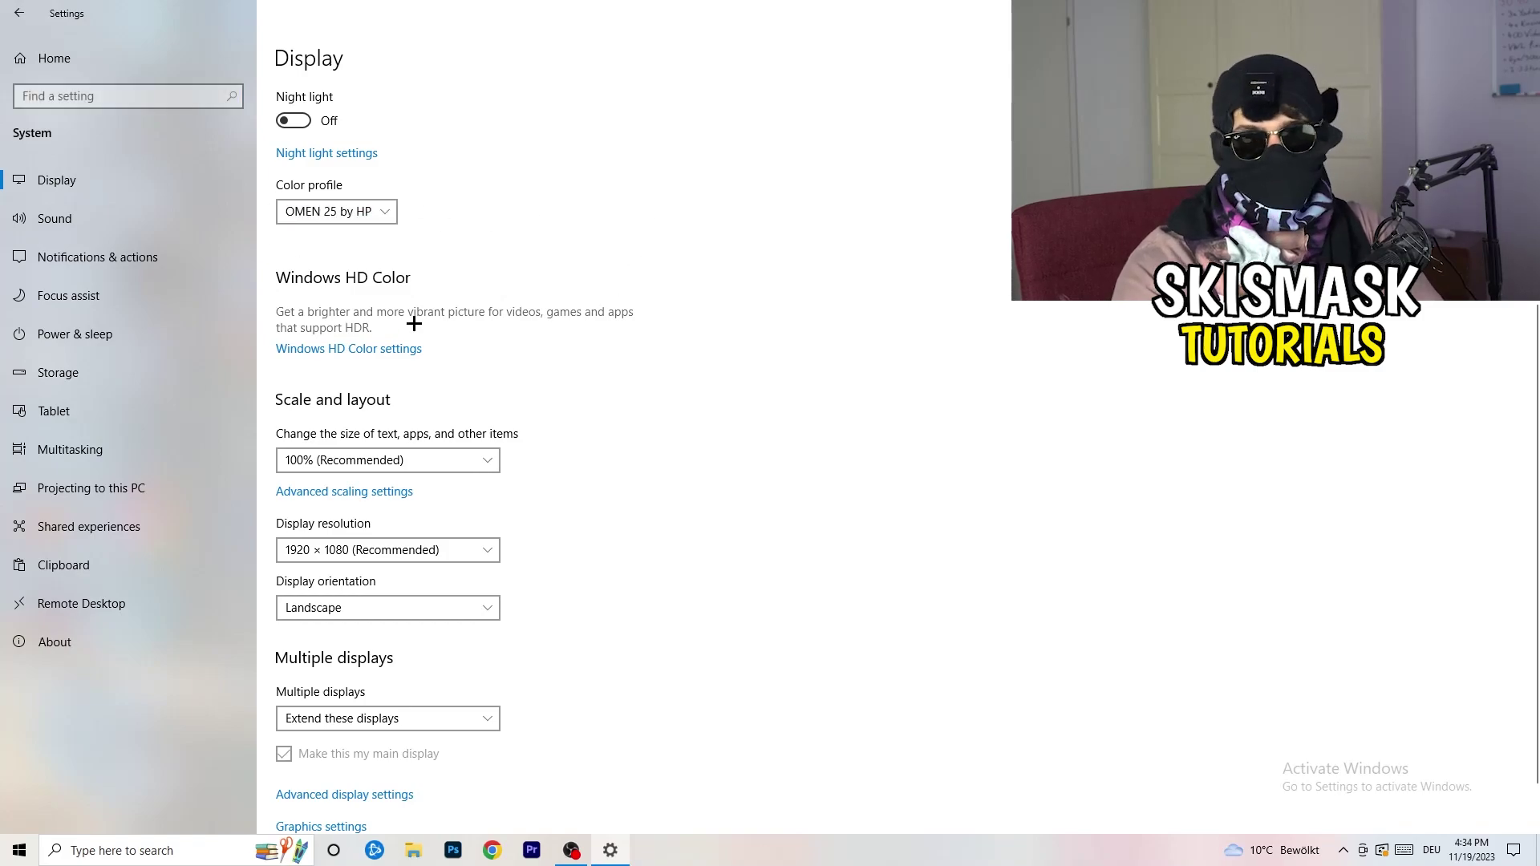
{"action": "scroll", "coordinate": [320, 355], "scroll_direction": "down", "scroll_amount": 1}
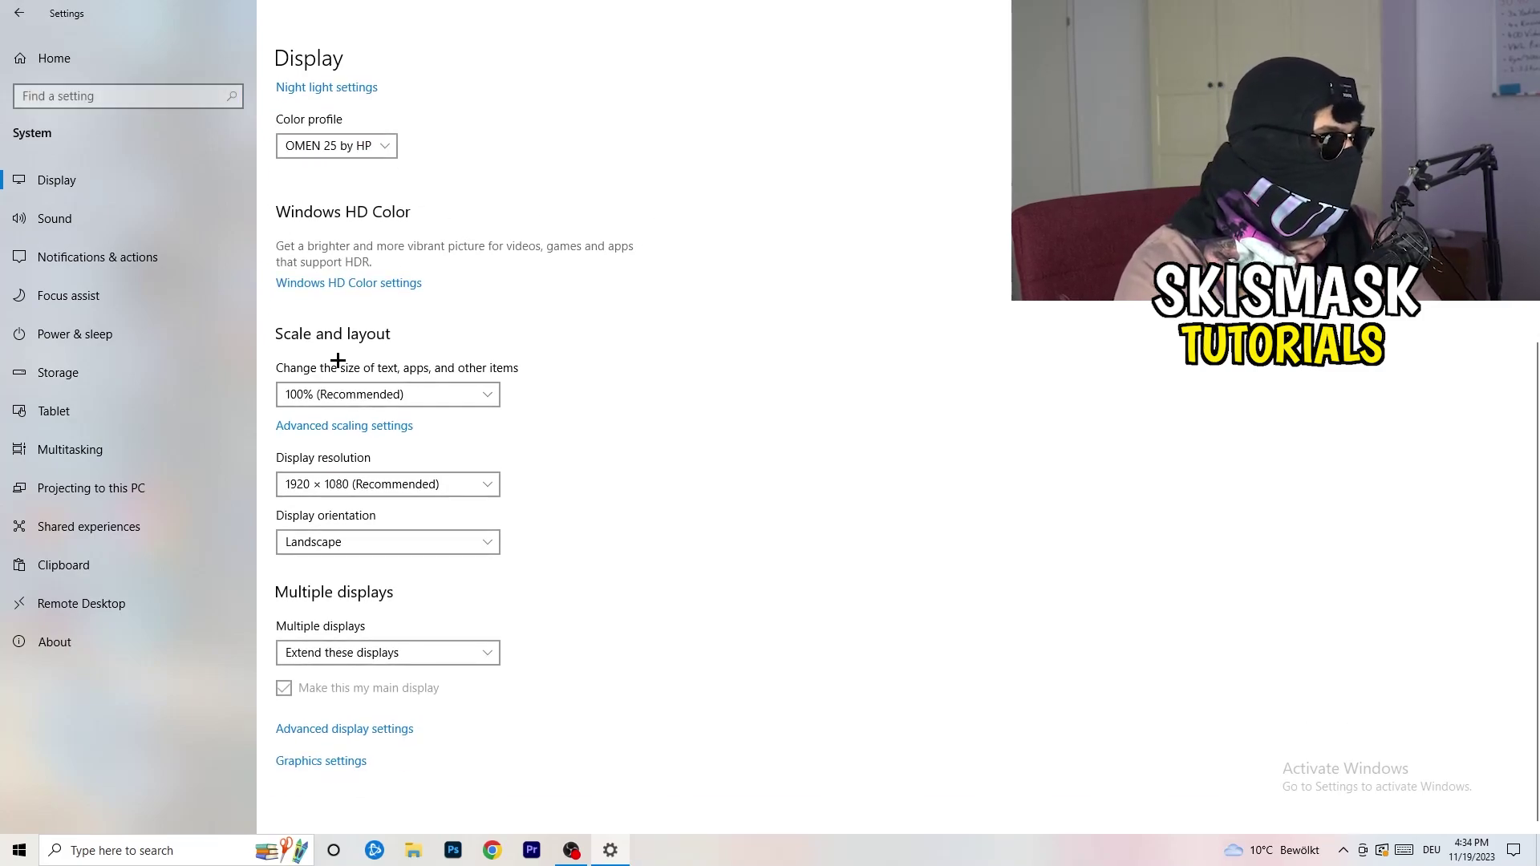
{"action": "left_click", "coordinate": [473, 393]}
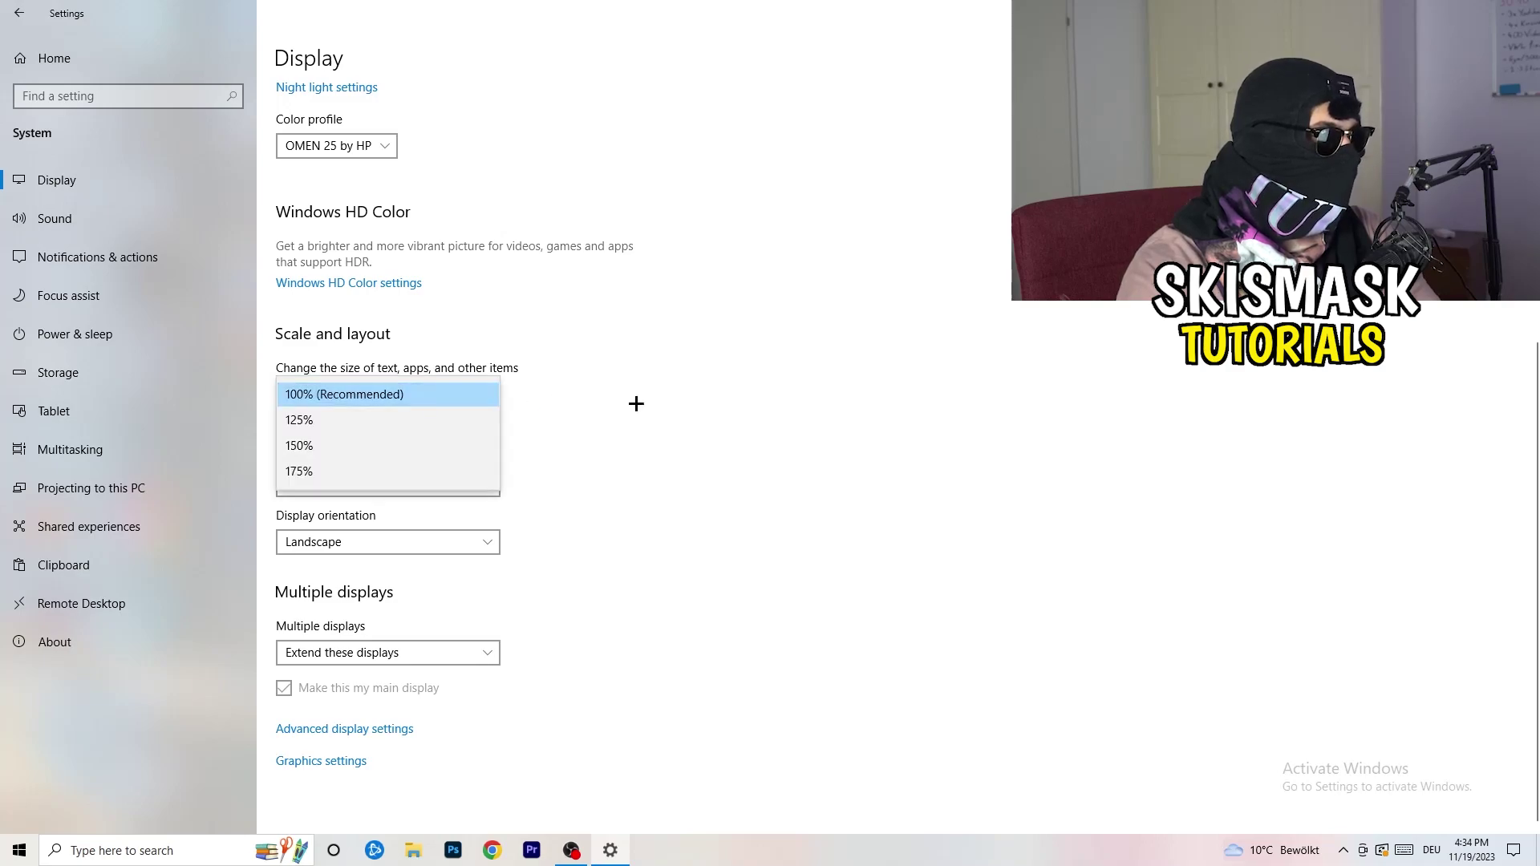
{"action": "left_click", "coordinate": [754, 377]}
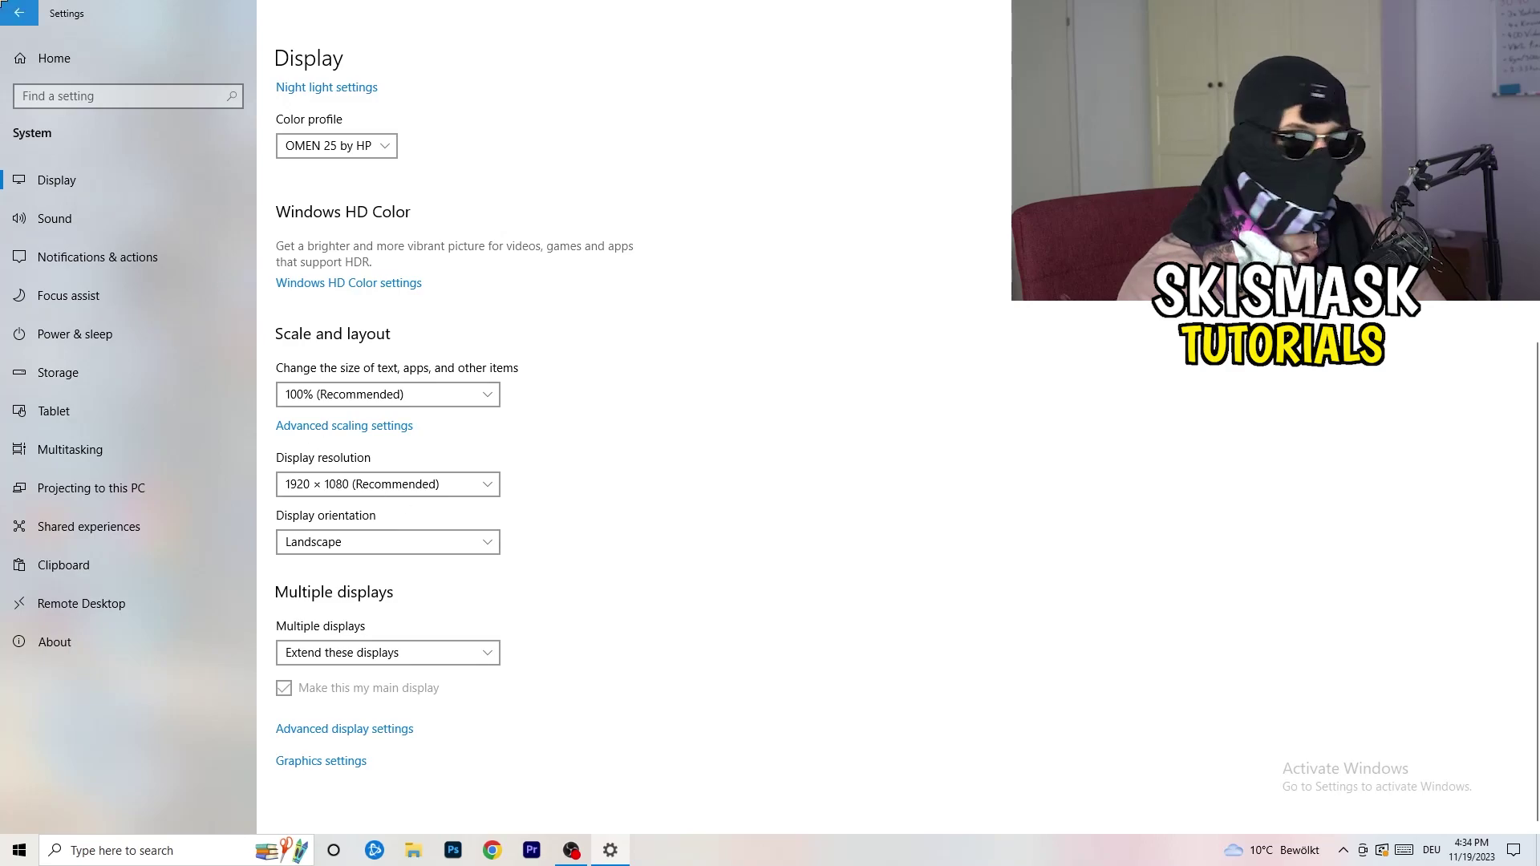
Return to the Settings home page and open the Gaming section
{"action": "left_click", "coordinate": [19, 13]}
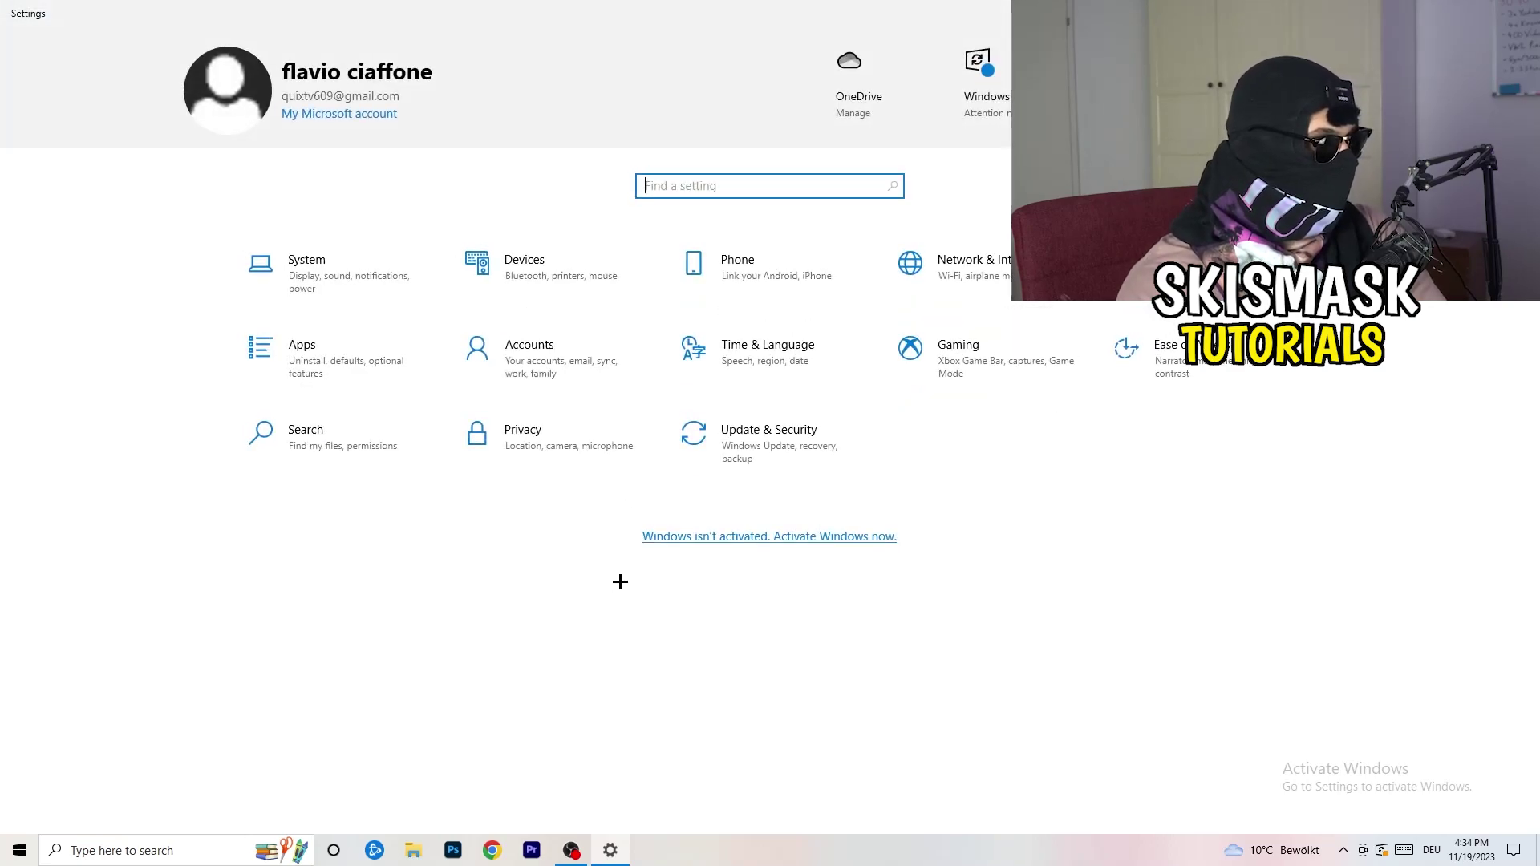
{"action": "left_click", "coordinate": [1024, 380]}
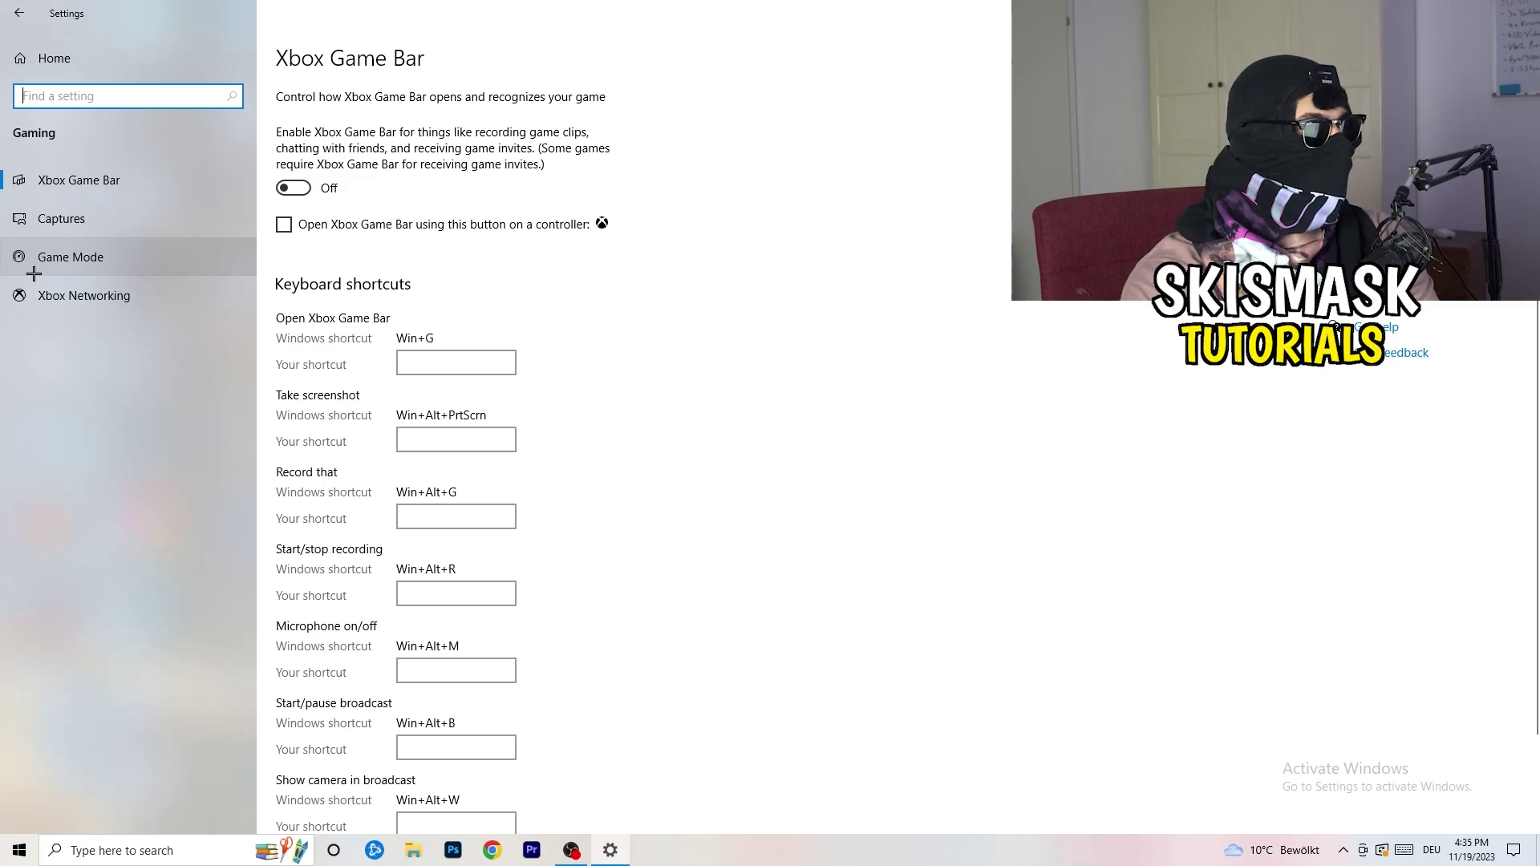
Open the Game Mode page, leave Game Mode On, and close Settings
{"action": "left_click", "coordinate": [149, 255]}
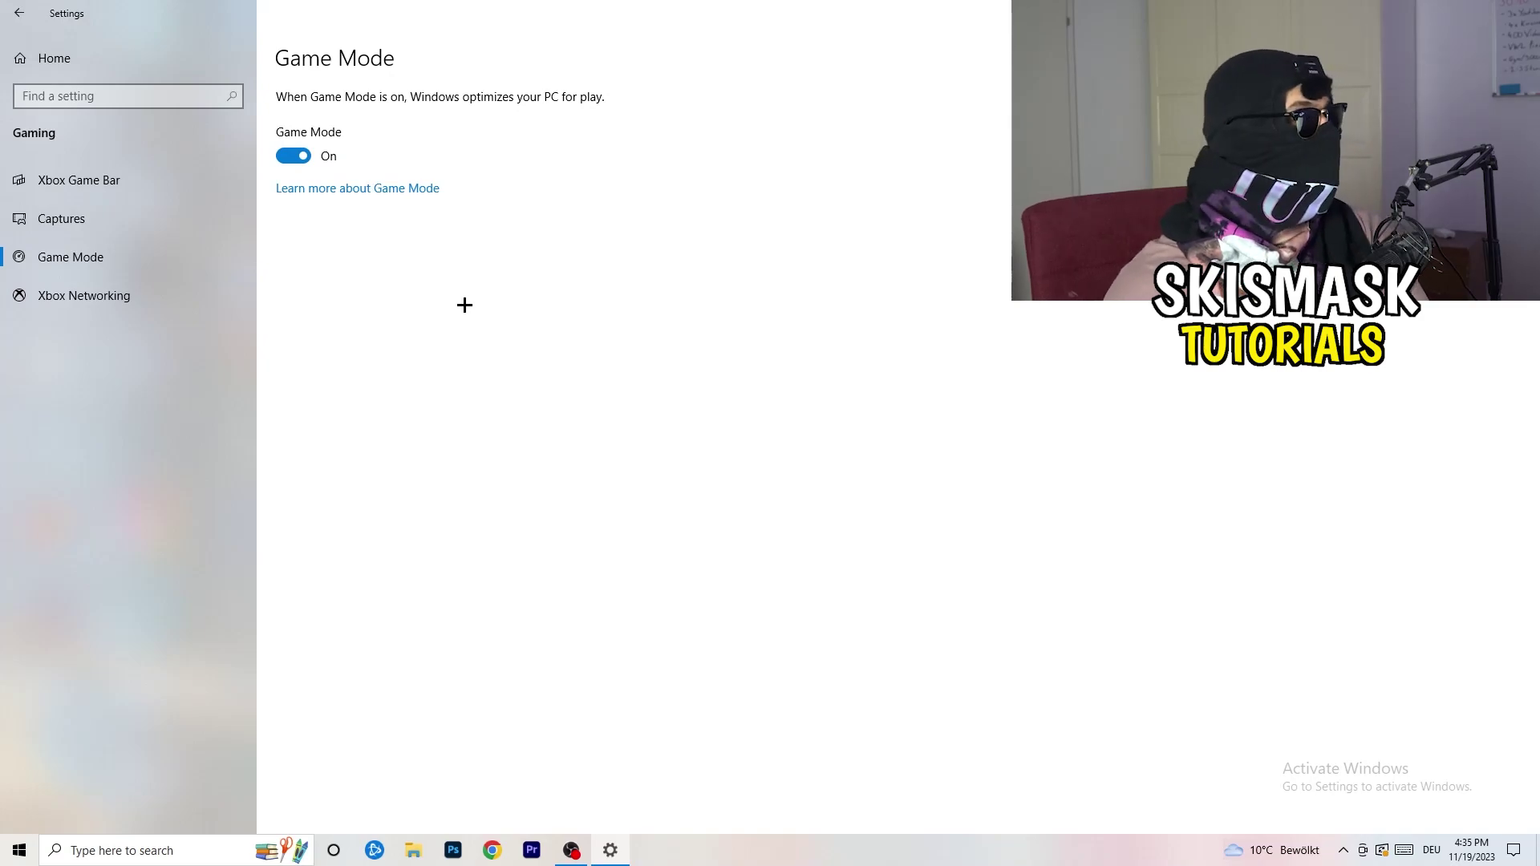
{"action": "key", "text": "alt+F4"}
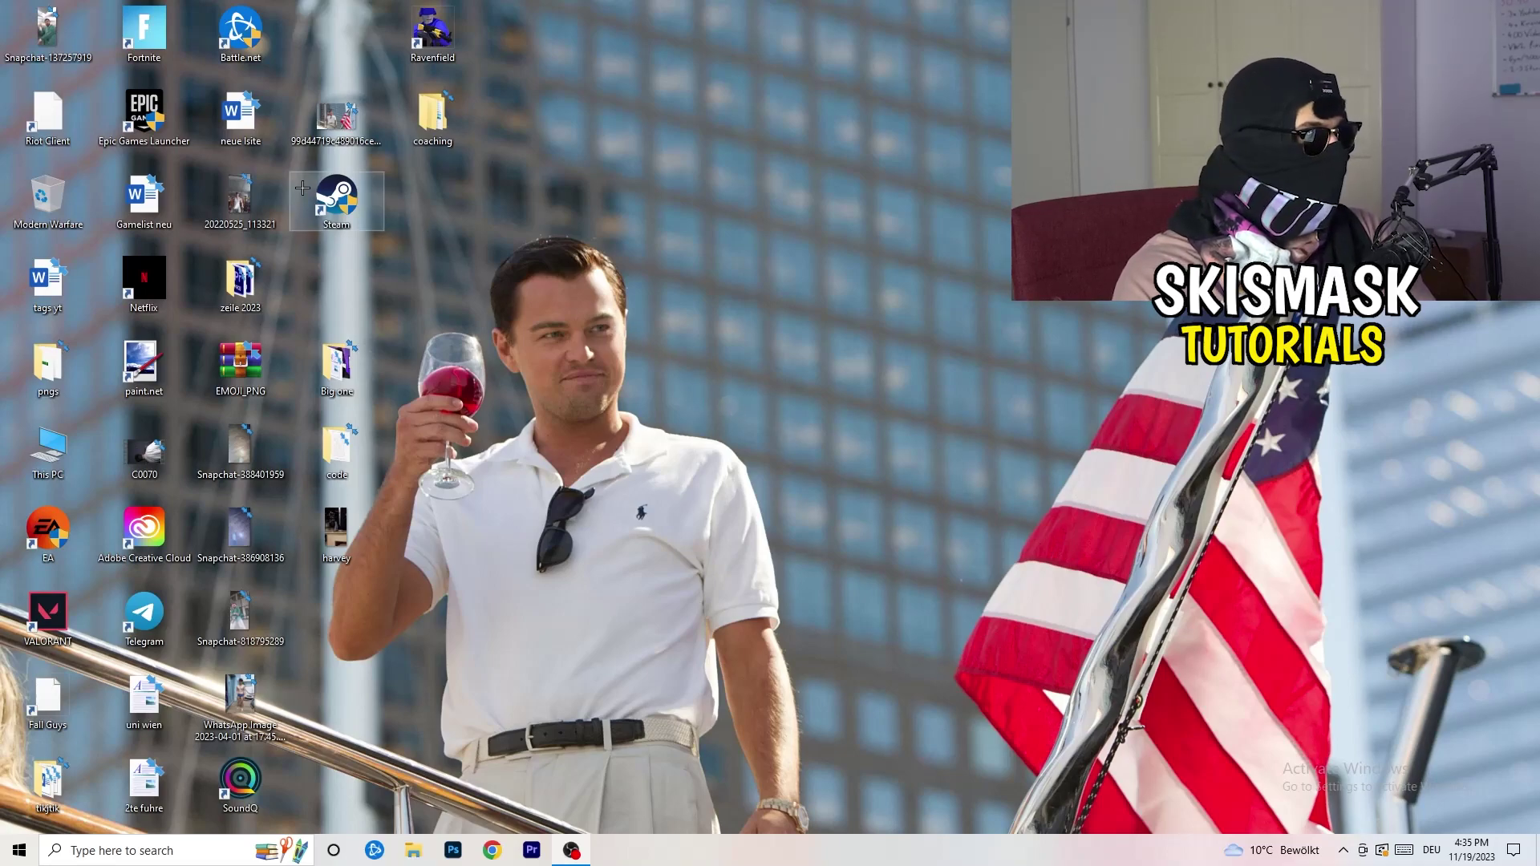
Set the Steam shortcut to Windows 8 compatibility mode, run as administrator, and confirm with OK
{"action": "left_click_drag", "start_coordinate": [340, 200], "coordinate": [816, 327]}
{"action": "right_click", "coordinate": [823, 281]}
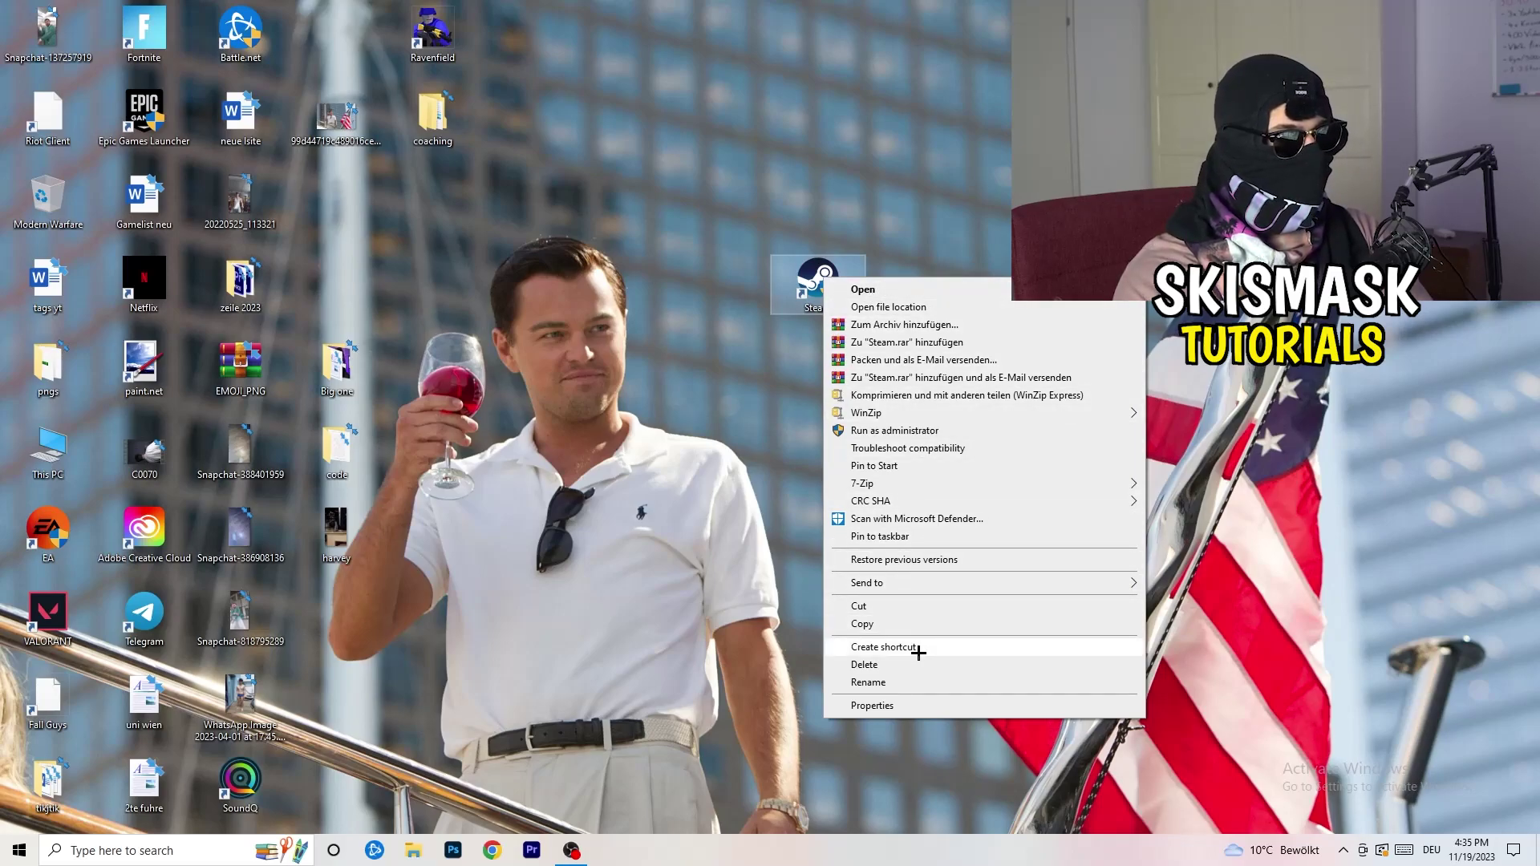
{"action": "left_click", "coordinate": [926, 706]}
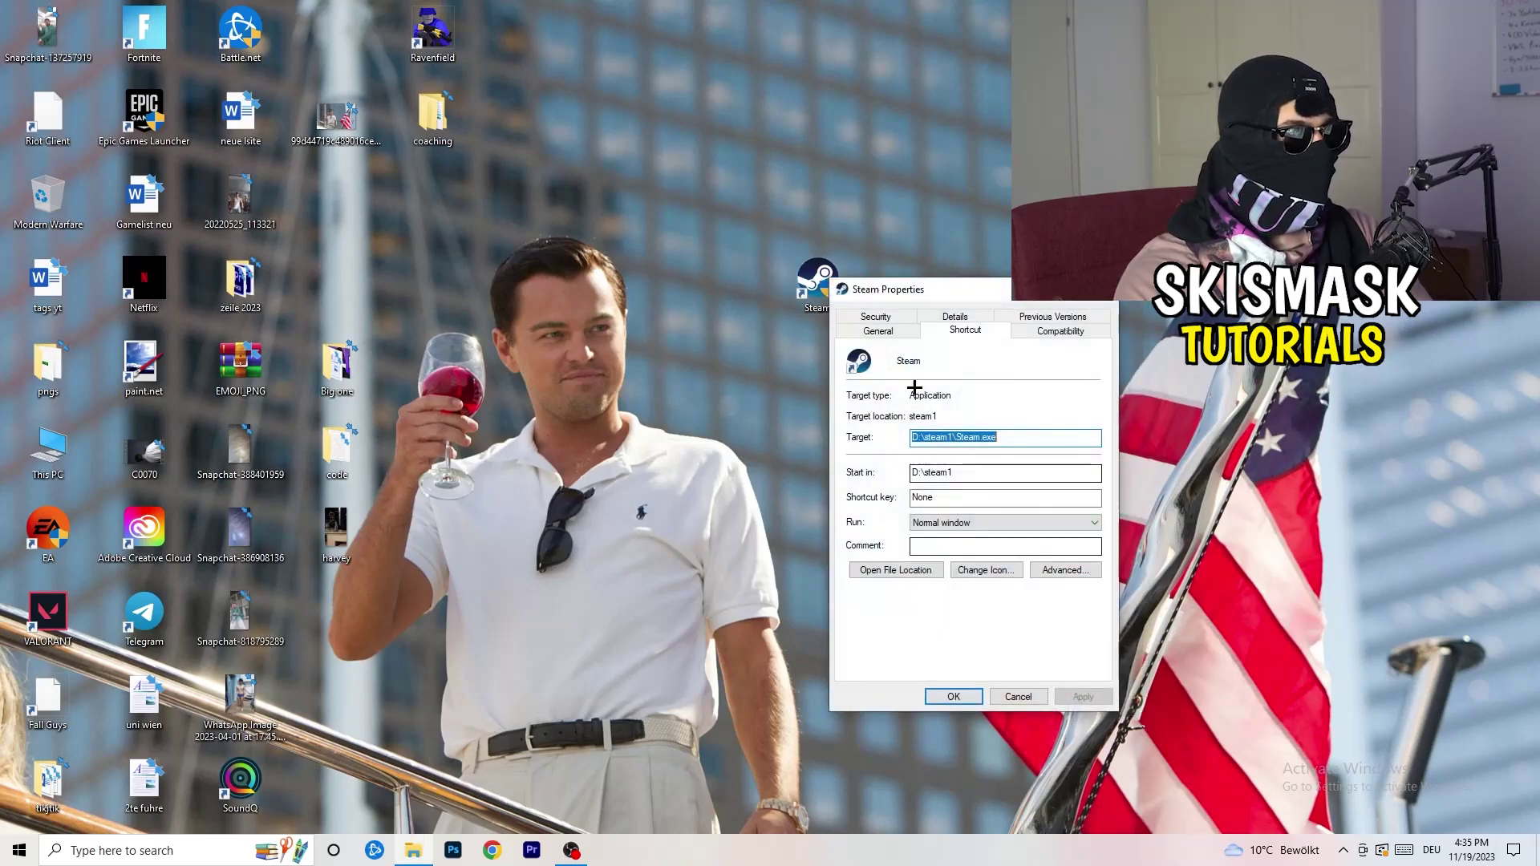
{"action": "left_click_drag", "start_coordinate": [906, 299], "coordinate": [665, 152]}
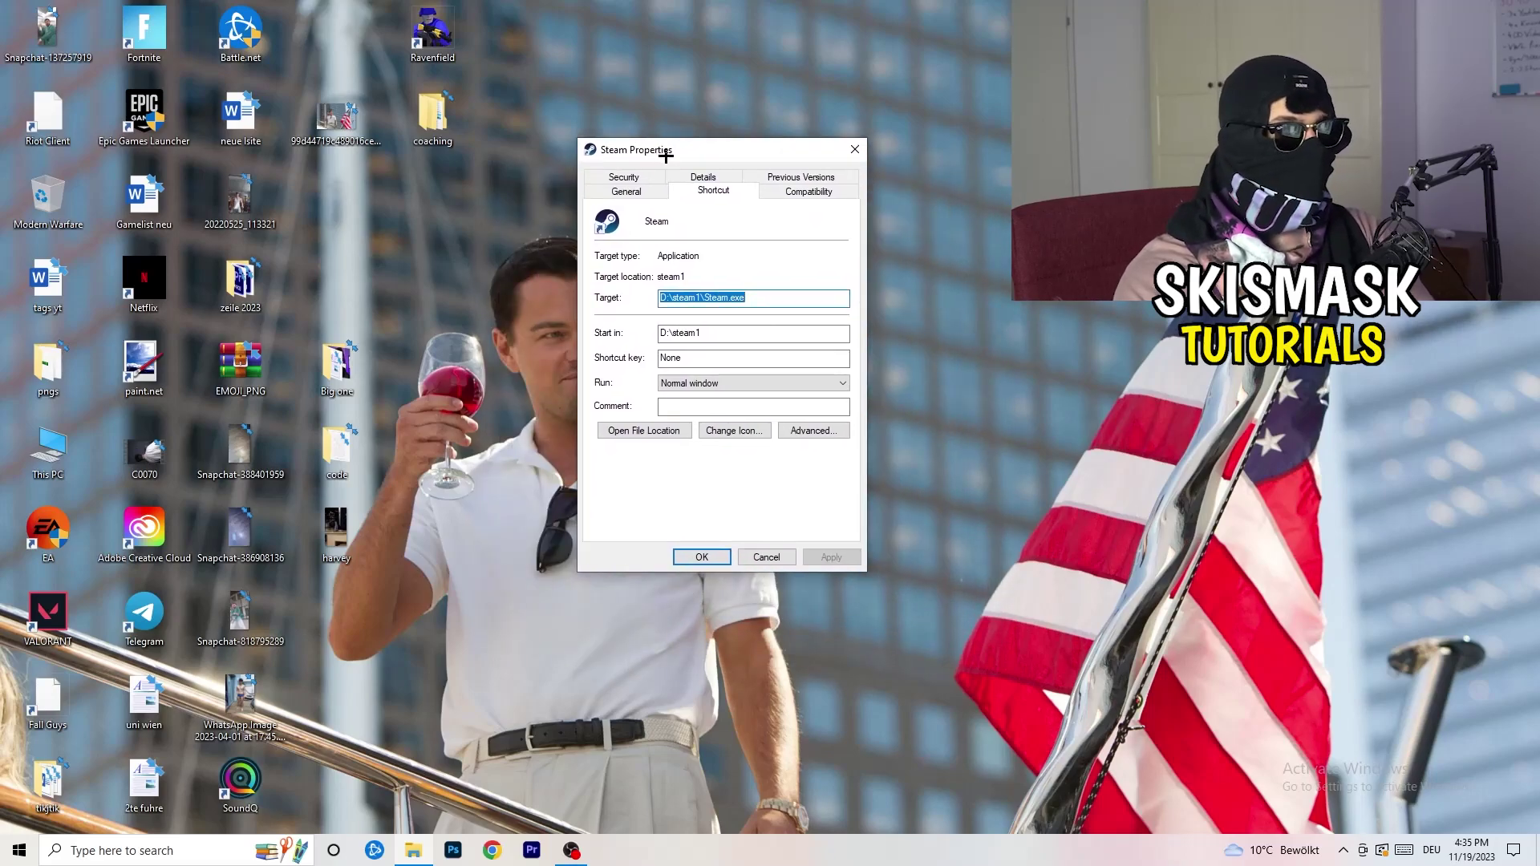
{"action": "left_click", "coordinate": [838, 194]}
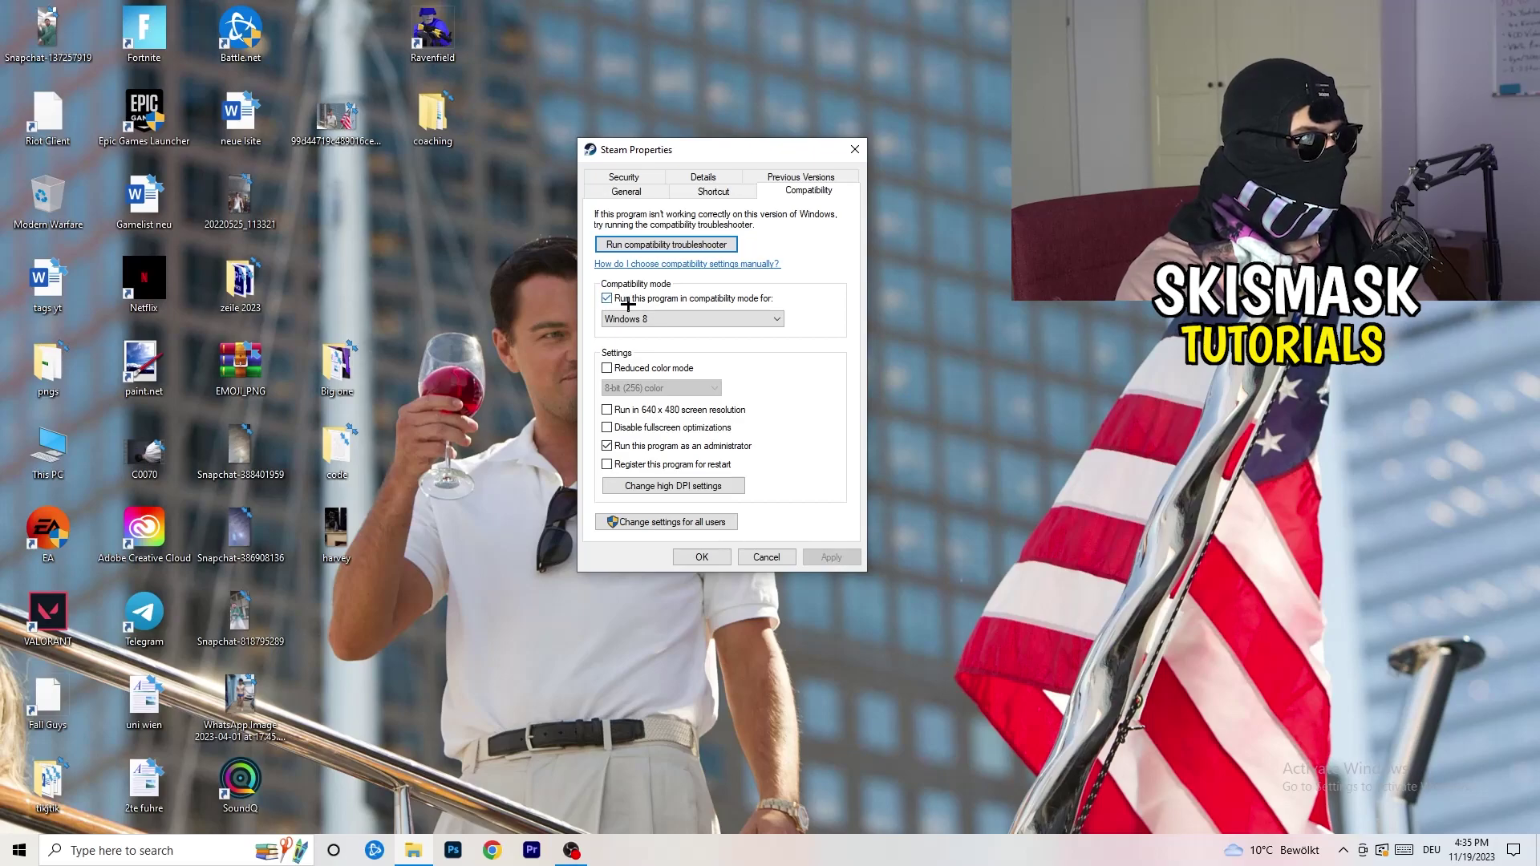
{"action": "left_click", "coordinate": [727, 317]}
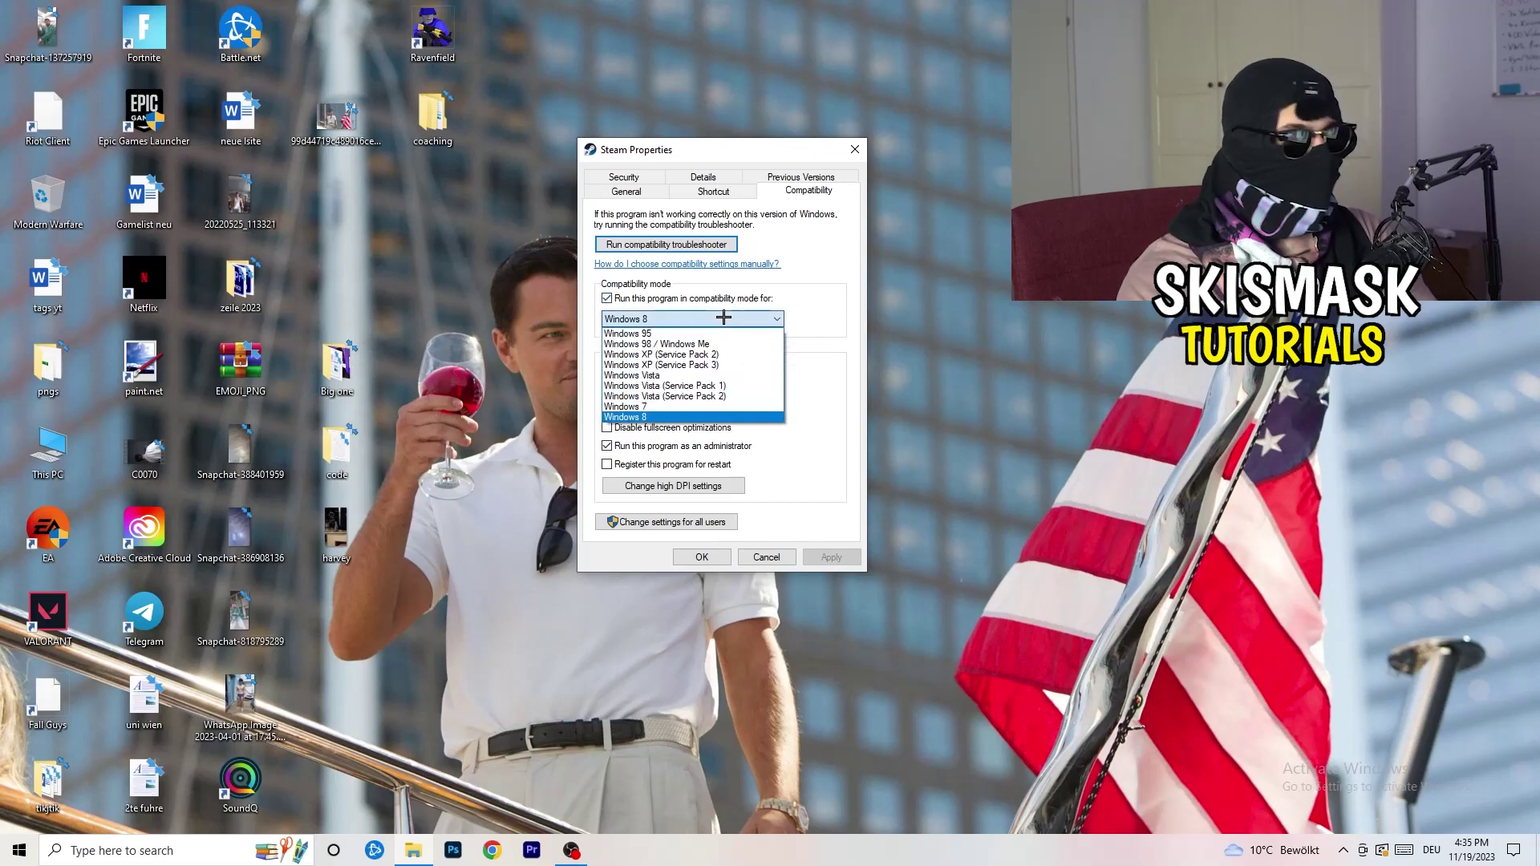
{"action": "left_click", "coordinate": [855, 306]}
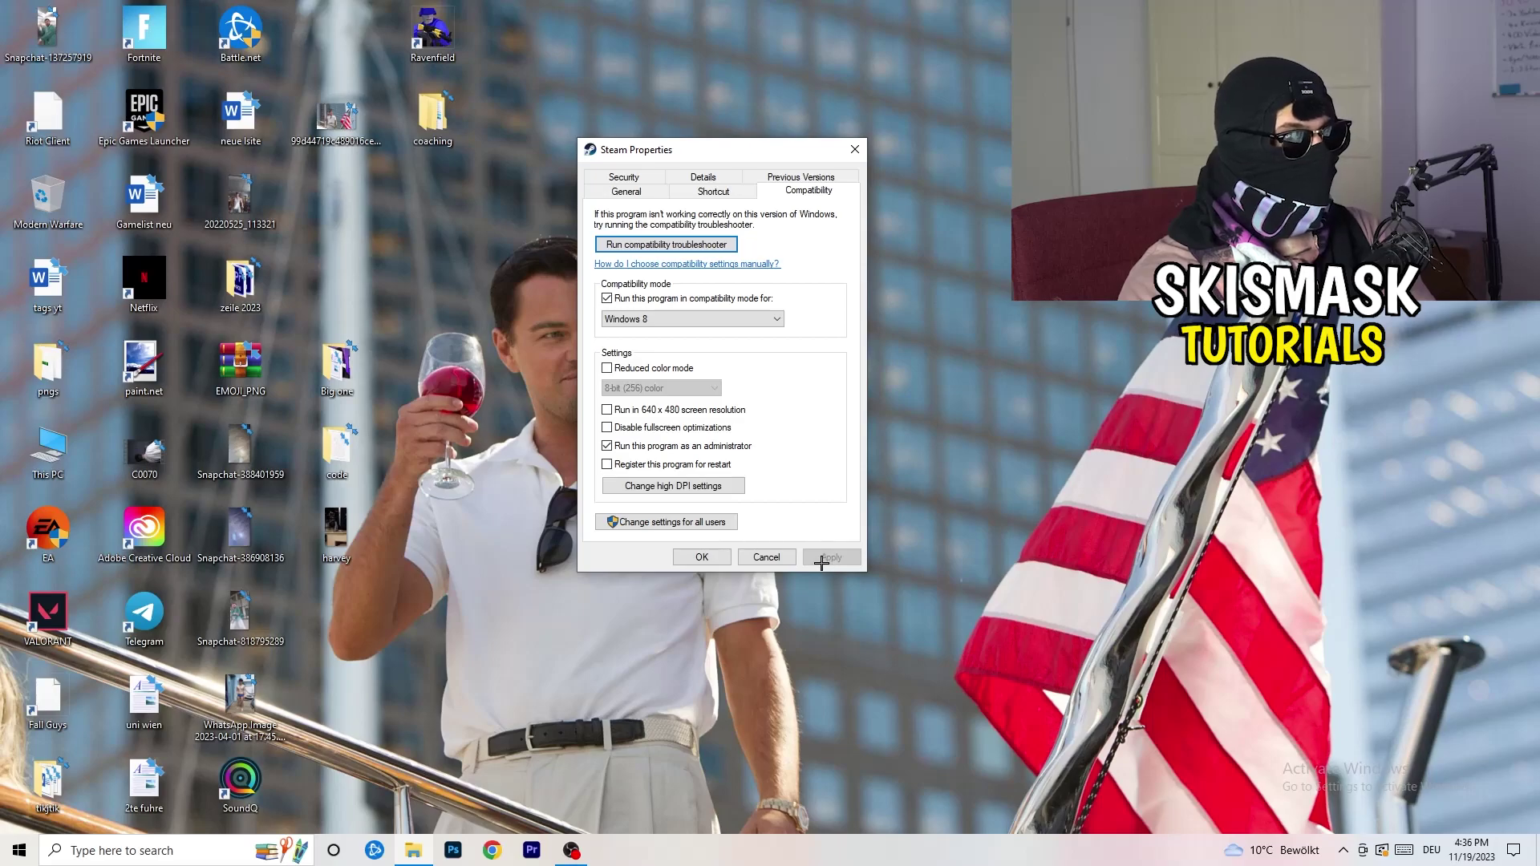
{"action": "left_click", "coordinate": [702, 556]}
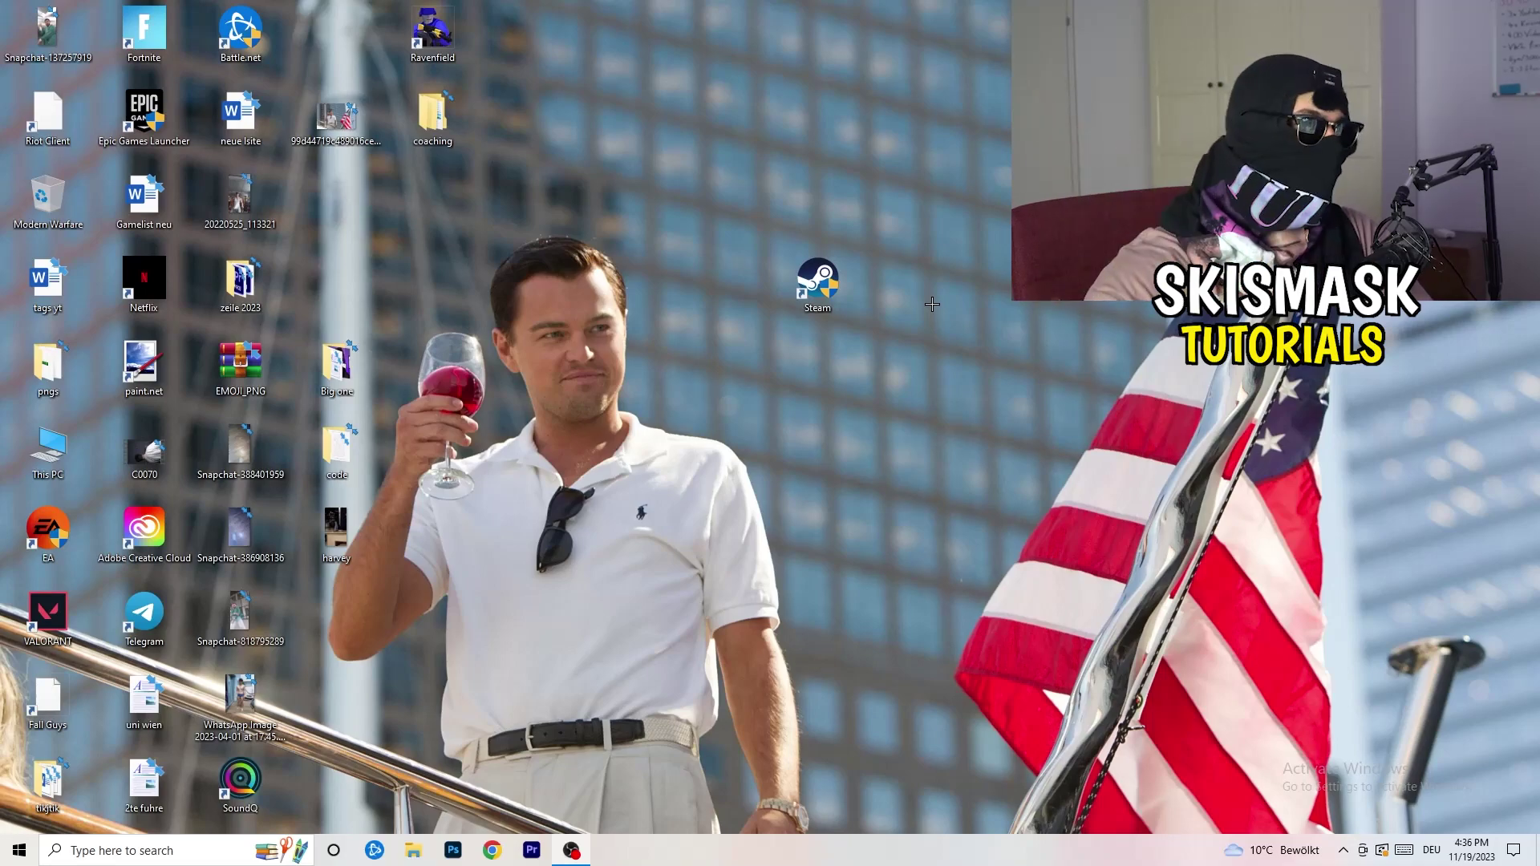
Verify Steam's Windows 8 compatibility settings, then return the shortcut to the desktop icon grid
{"action": "left_click_drag", "start_coordinate": [836, 299], "coordinate": [740, 299]}
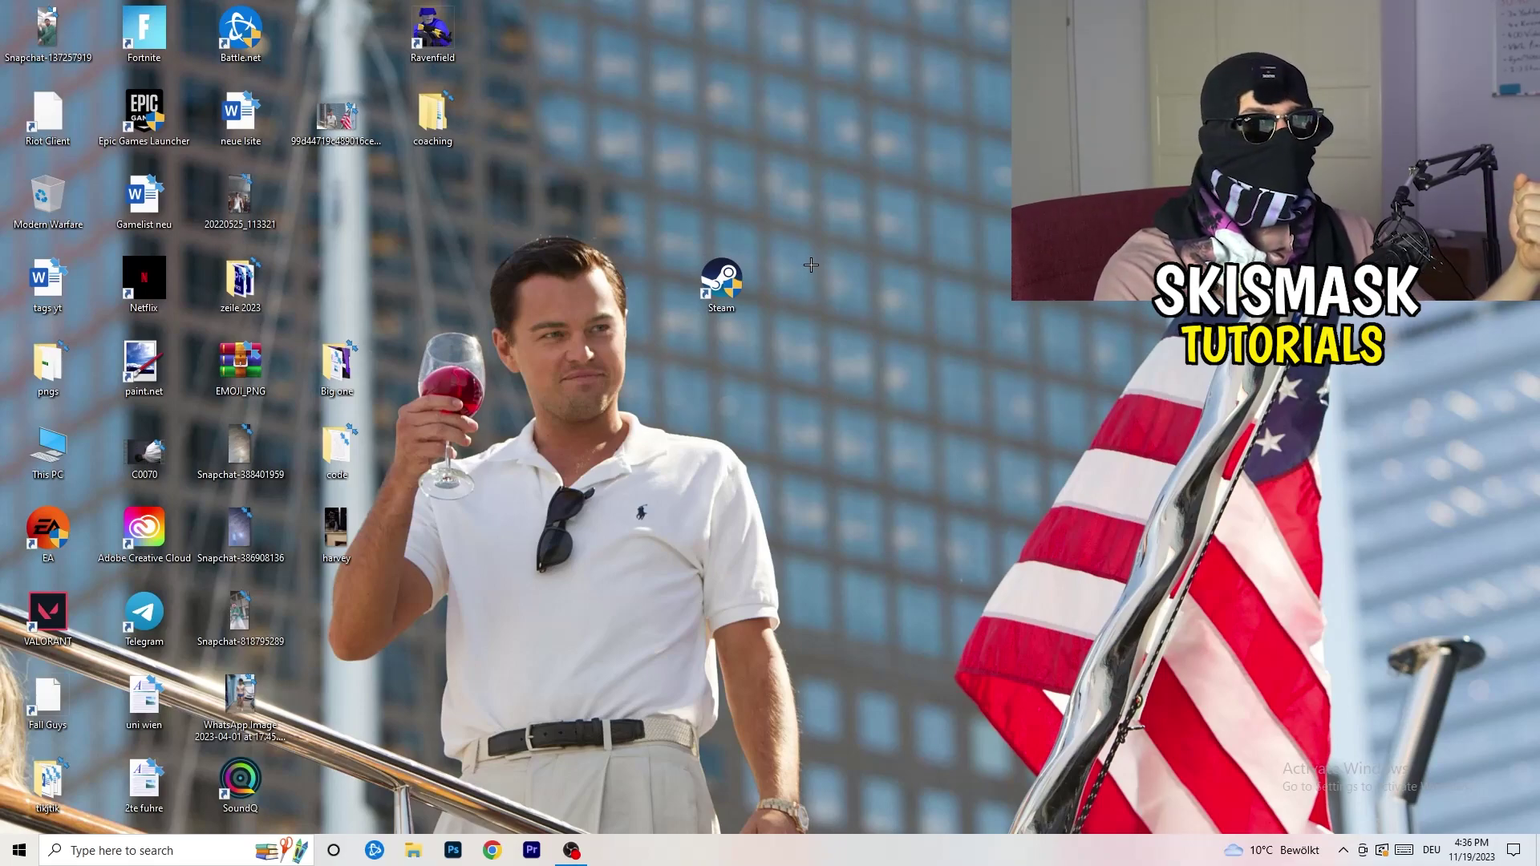
{"action": "left_click_drag", "start_coordinate": [738, 283], "coordinate": [555, 273]}
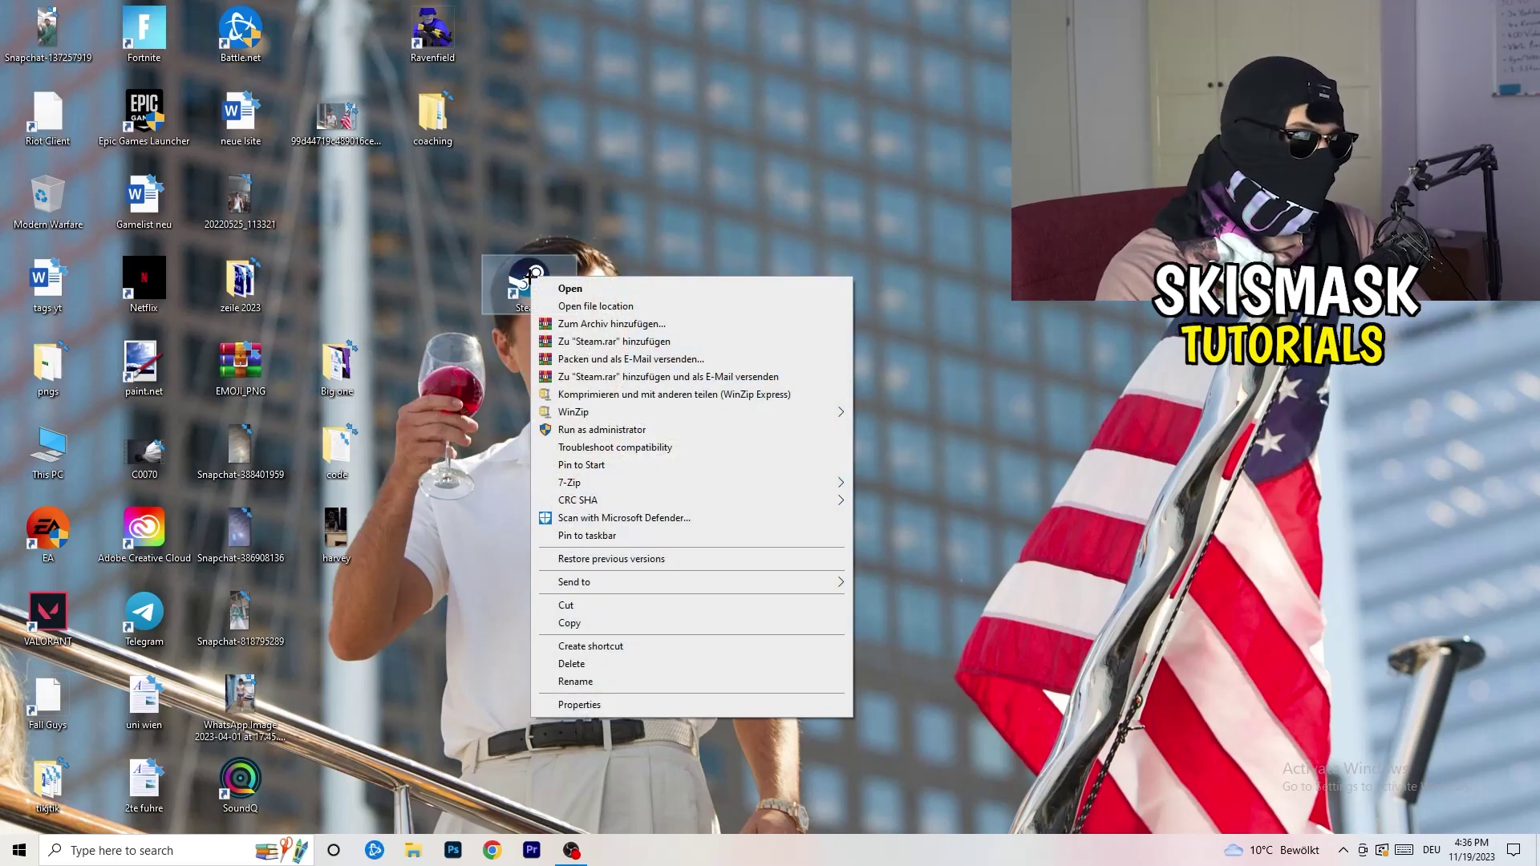
{"action": "right_click", "coordinate": [531, 278]}
{"action": "left_click", "coordinate": [579, 704]}
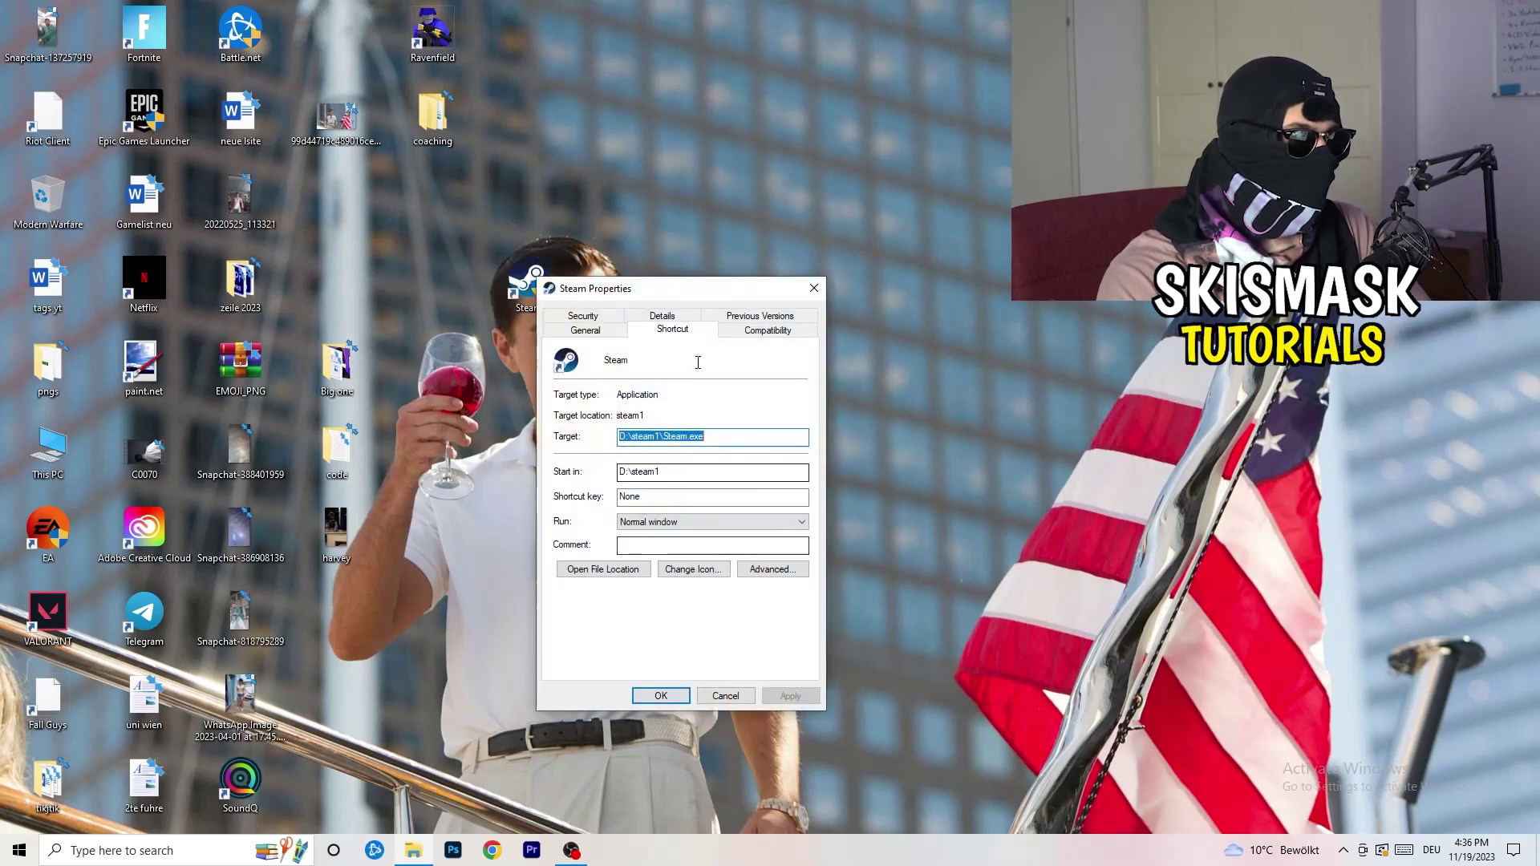
{"action": "left_click", "coordinate": [761, 326]}
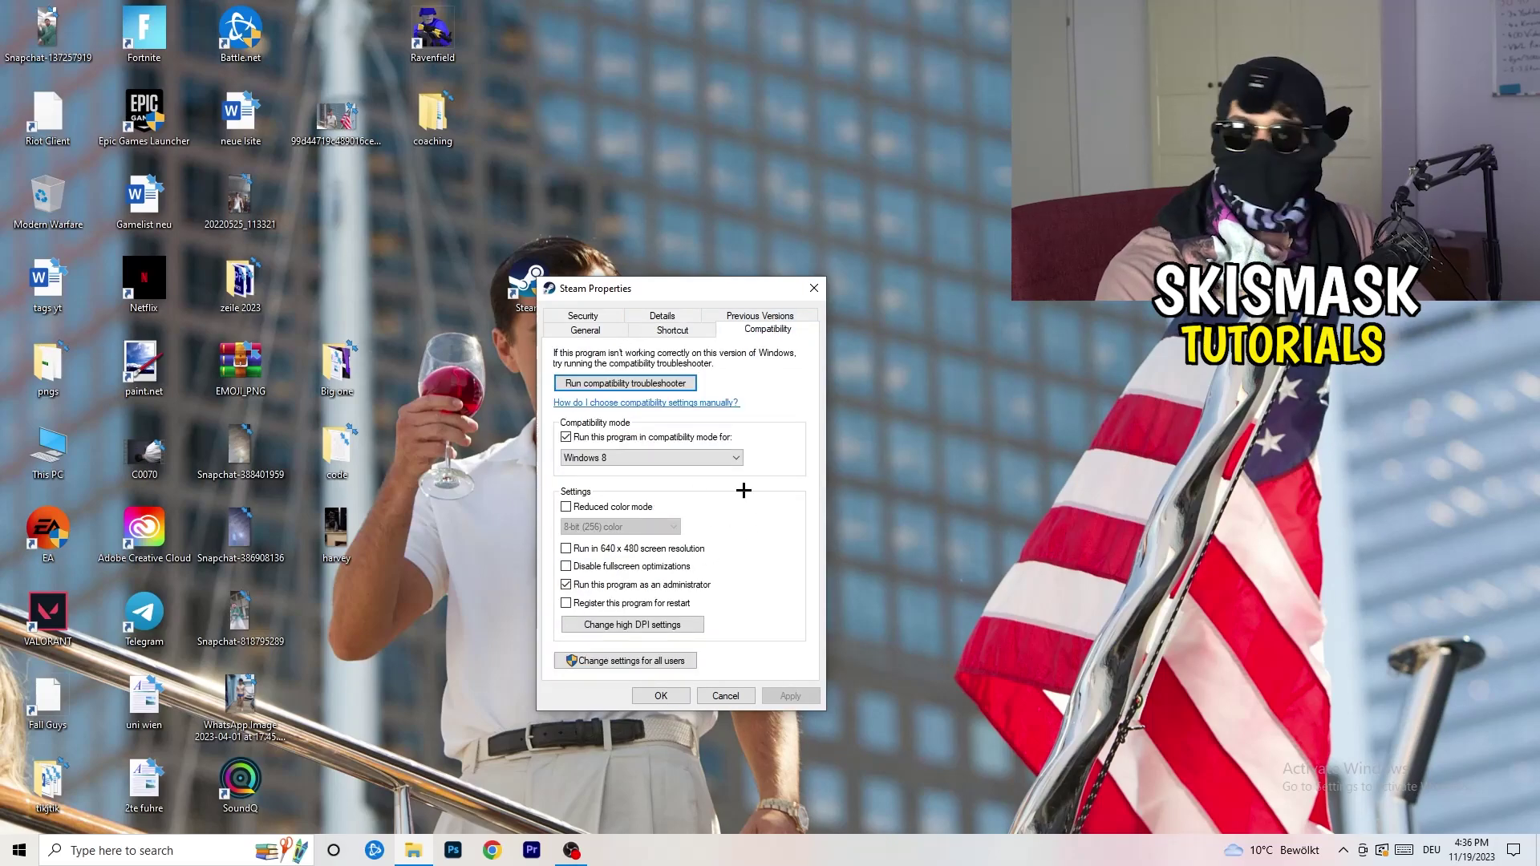
{"action": "left_click", "coordinate": [813, 287]}
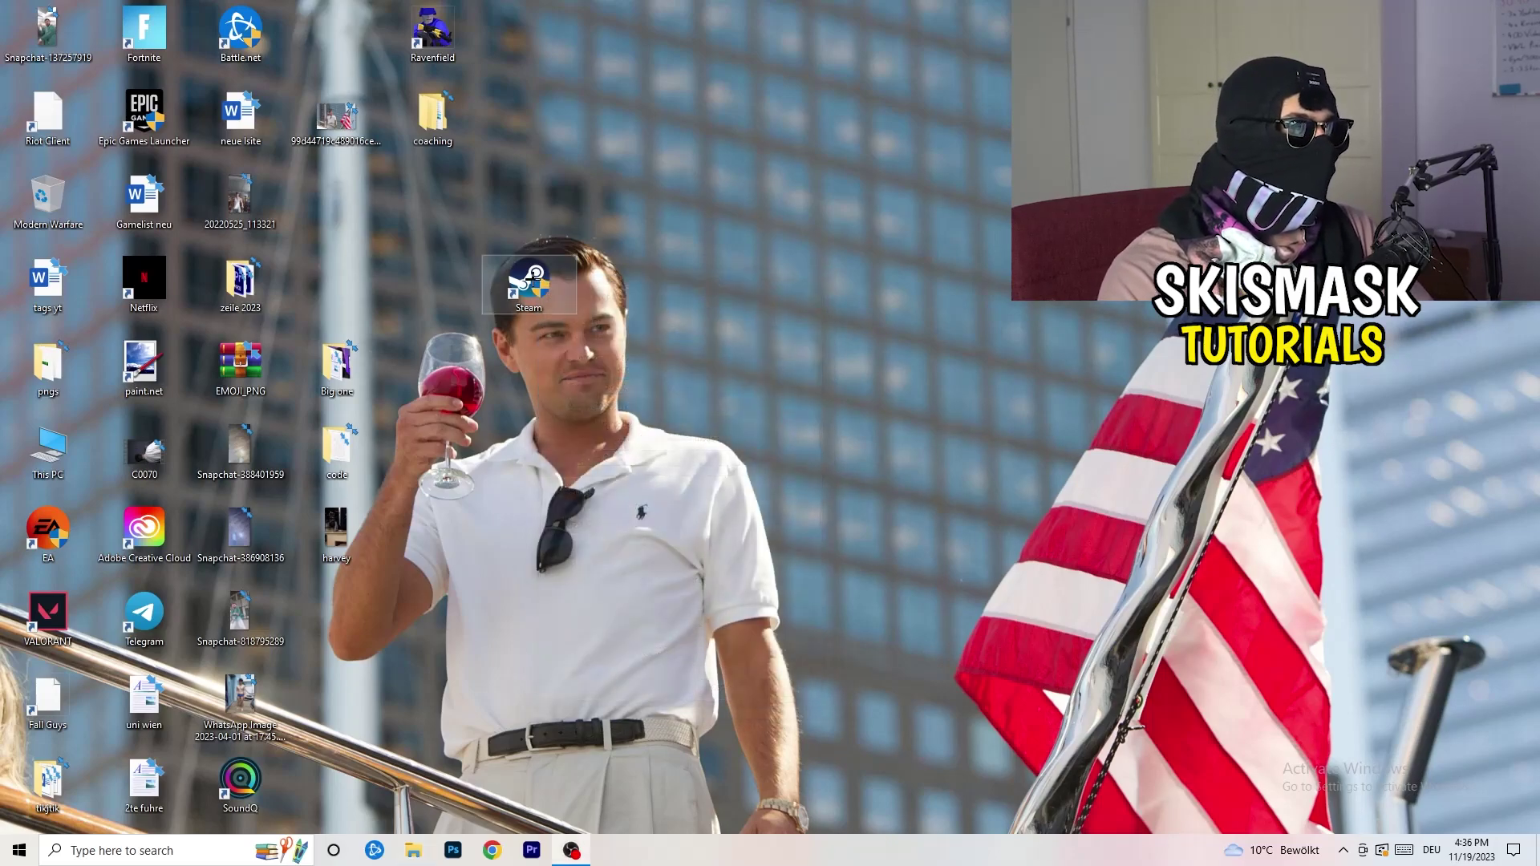
{"action": "left_click_drag", "start_coordinate": [528, 285], "coordinate": [336, 196]}
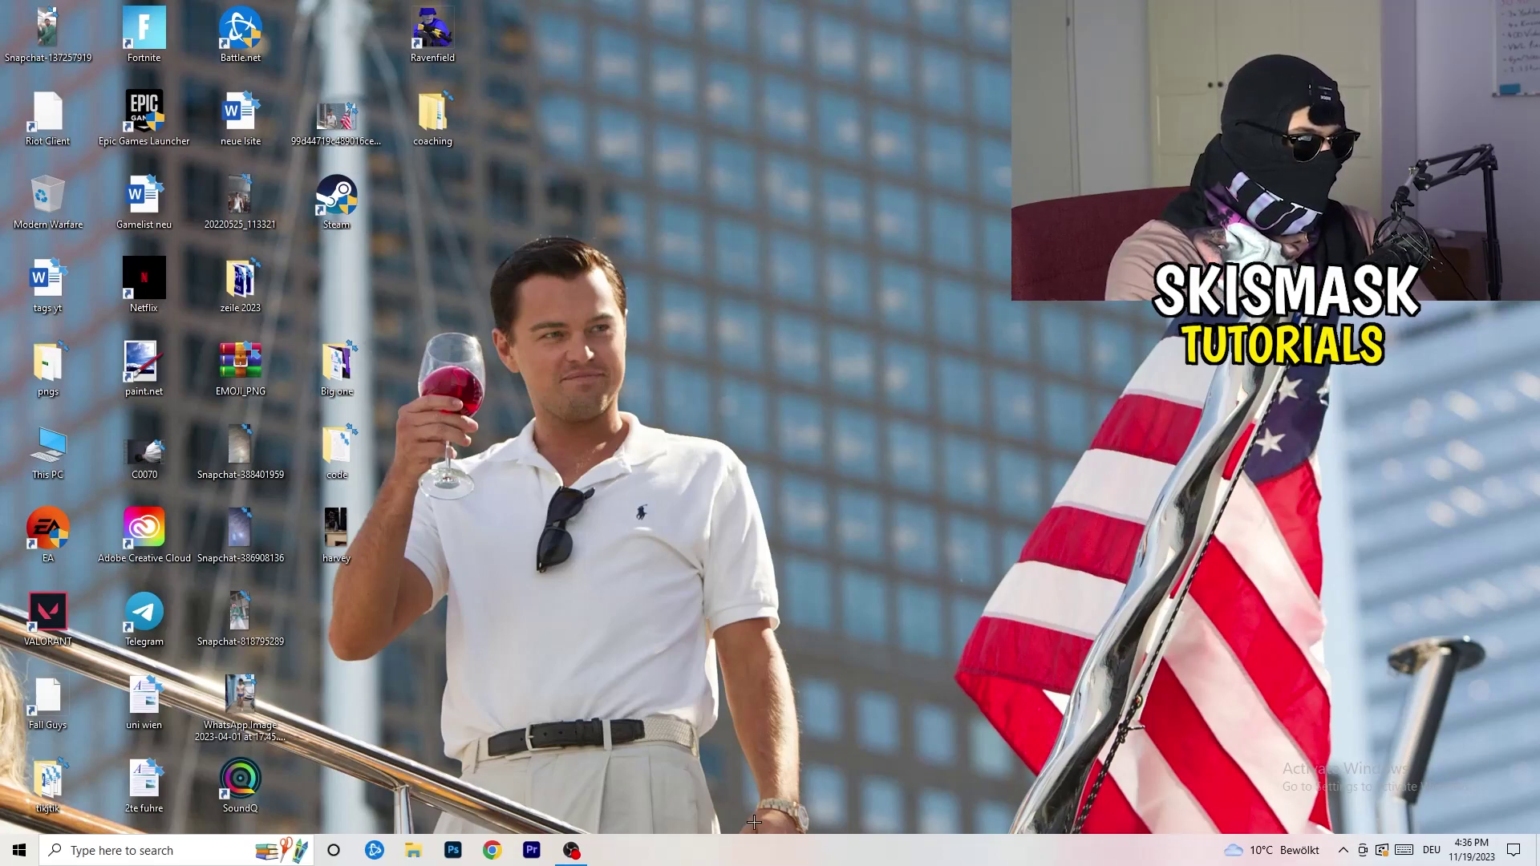
Launch Task Manager from the taskbar menu and maximize it on the Processes list
{"action": "left_click_drag", "start_coordinate": [763, 844], "coordinate": [881, 859]}
{"action": "right_click", "coordinate": [821, 852]}
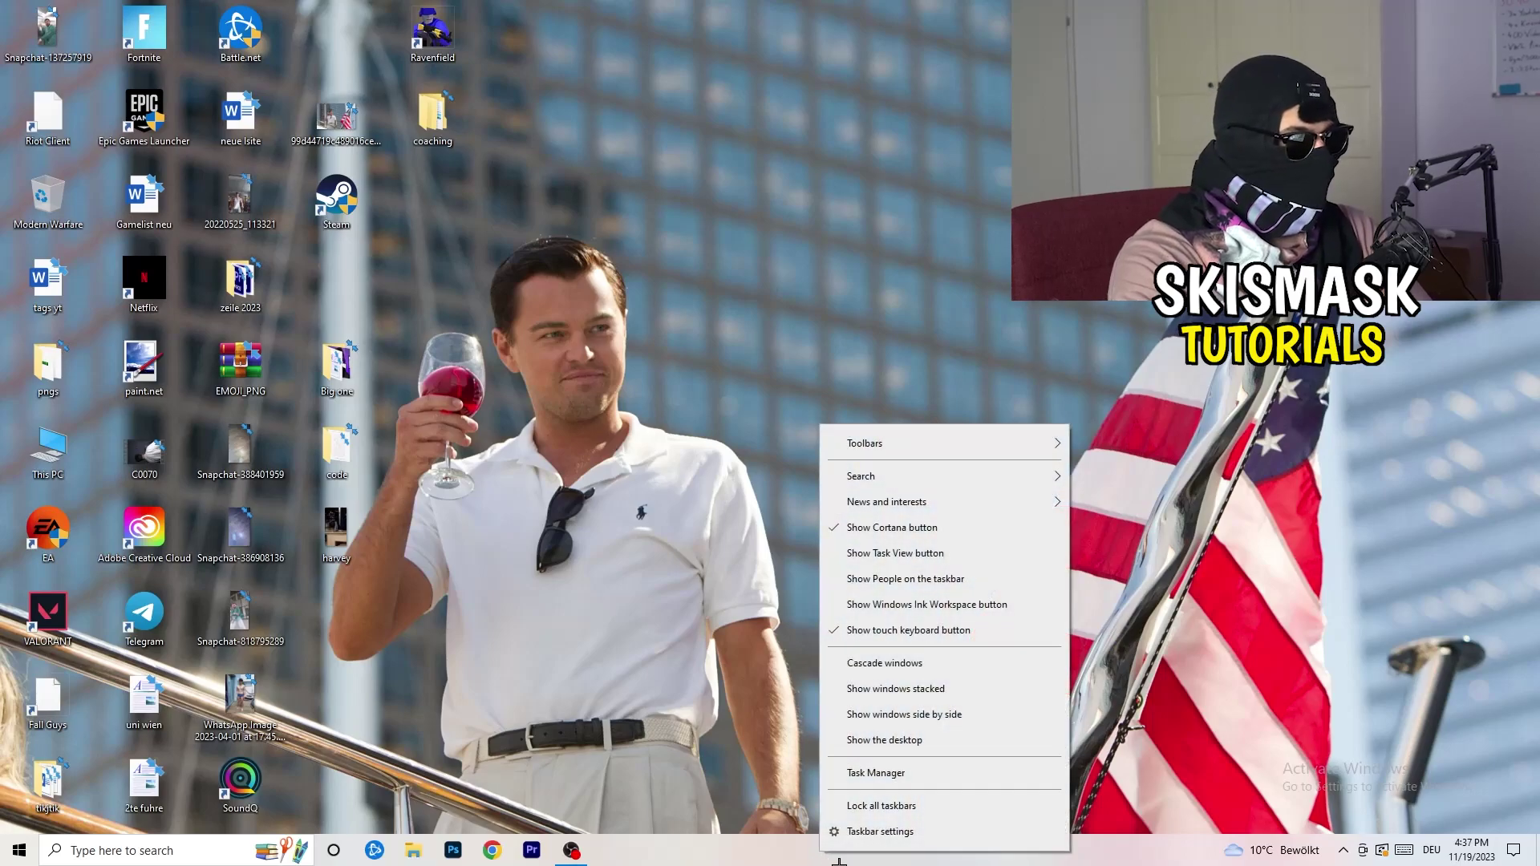
{"action": "left_click", "coordinate": [880, 805]}
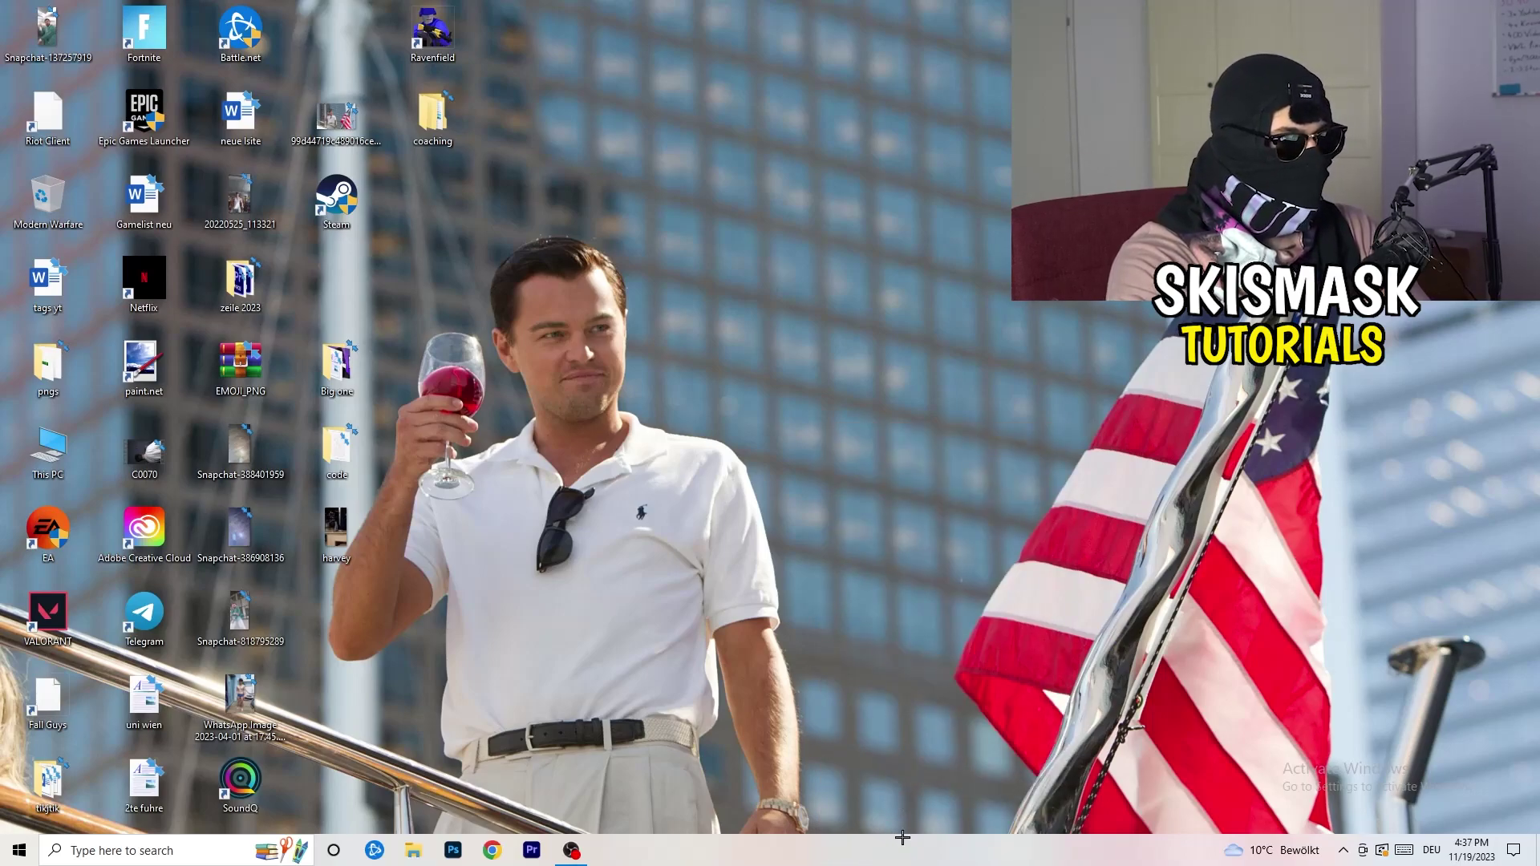
{"action": "left_click", "coordinate": [898, 30]}
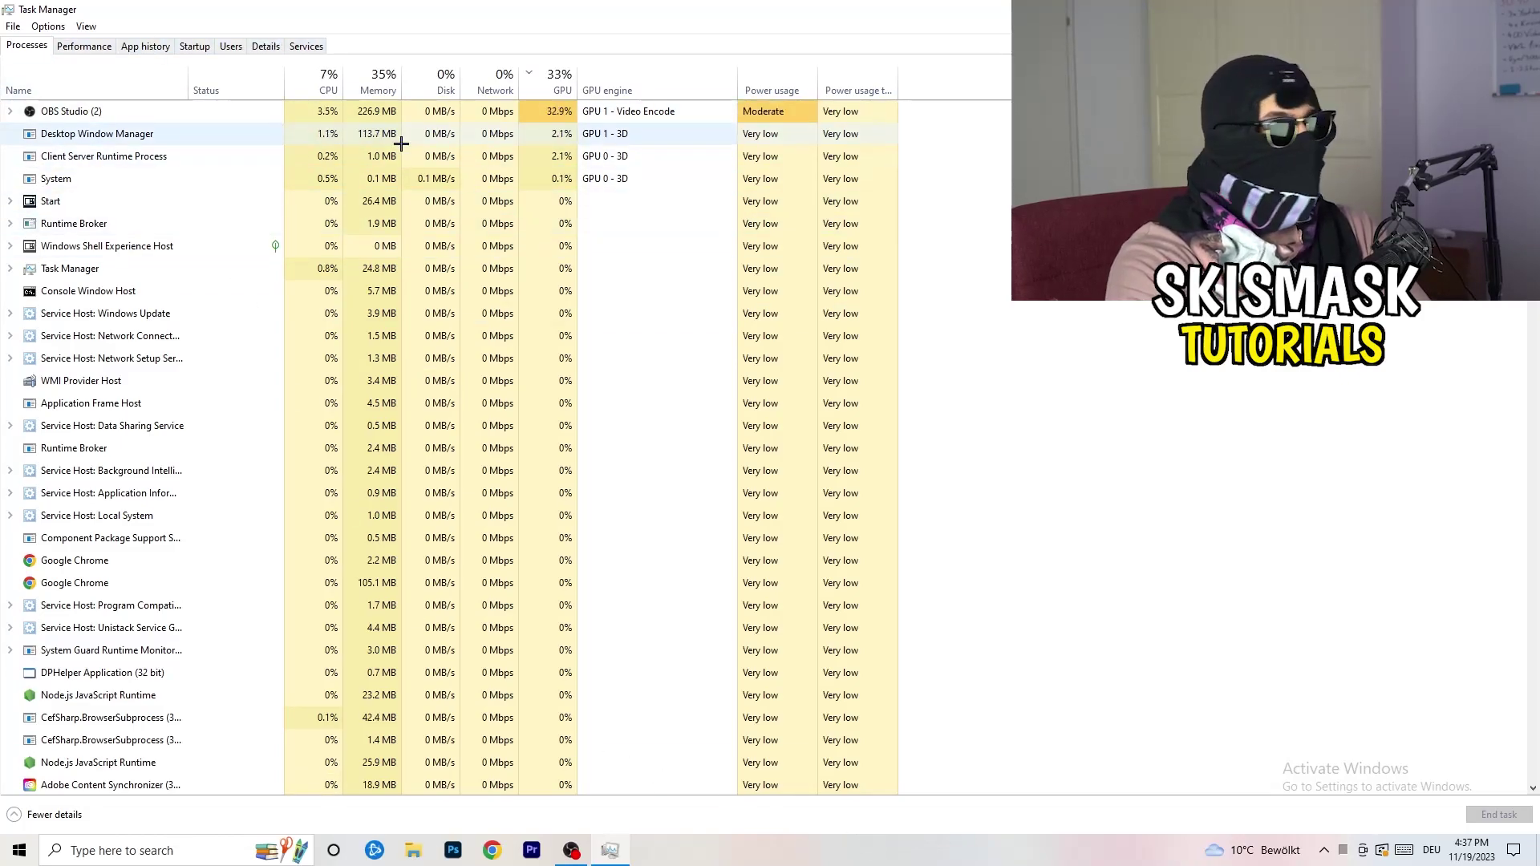
On the Details tab, view Creative Cloud UI Helper's priority options, keep Normal, and exit
{"action": "left_click", "coordinate": [266, 47]}
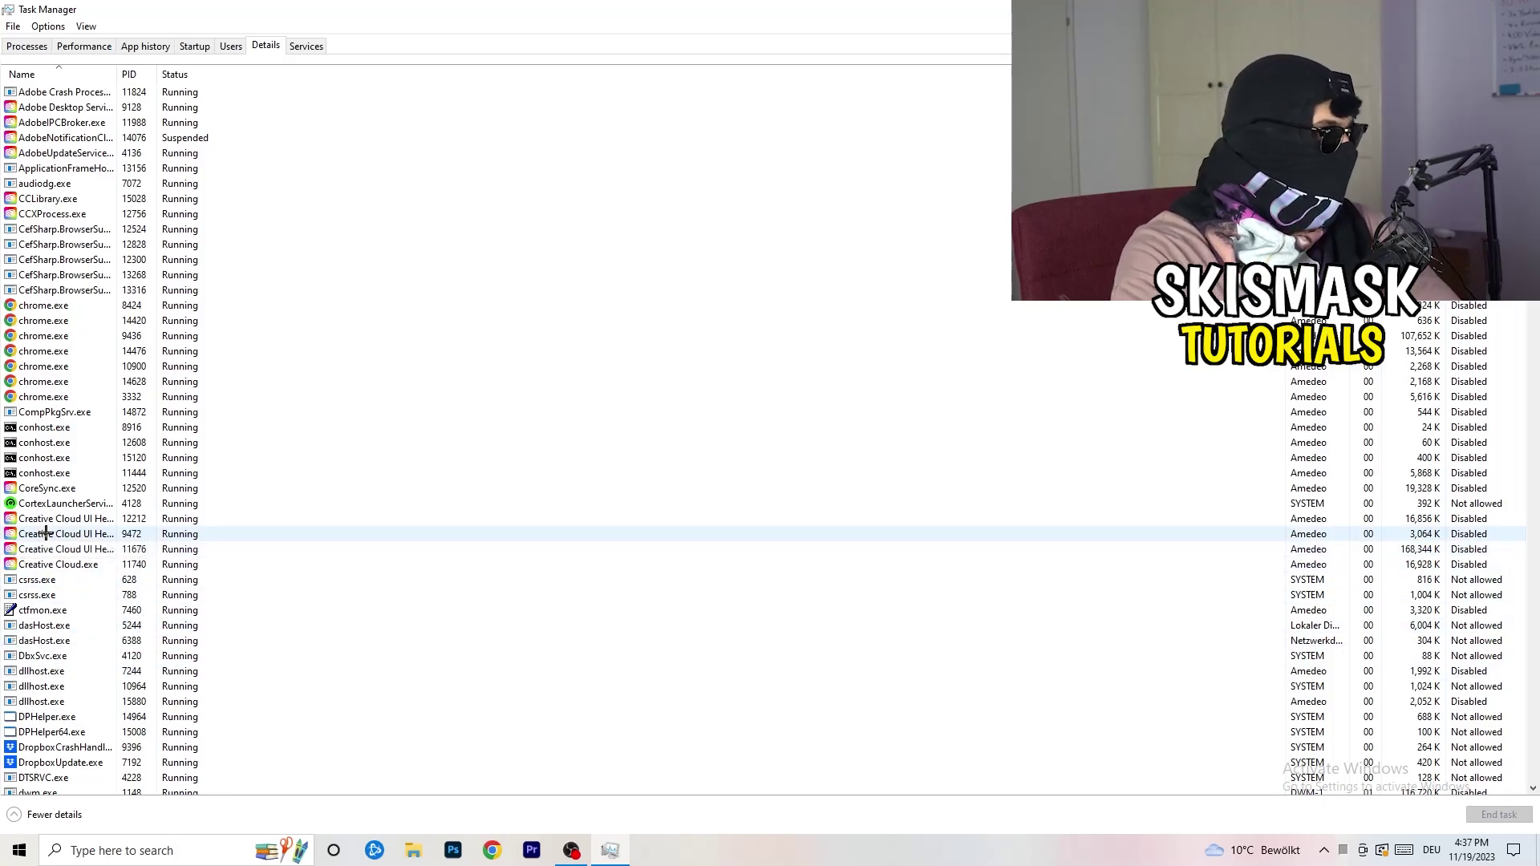
{"action": "right_click", "coordinate": [46, 533]}
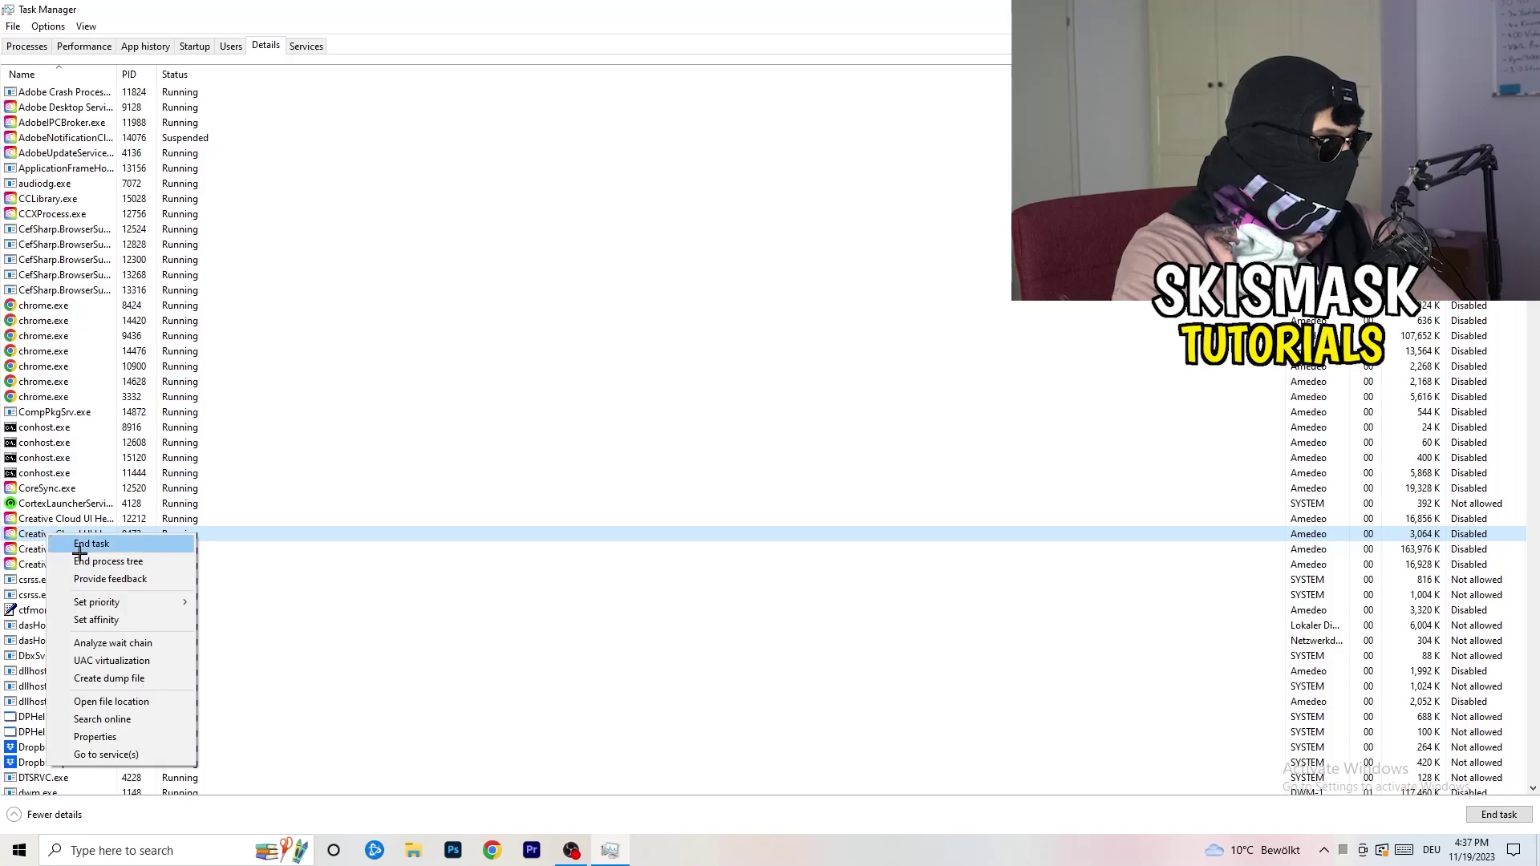
{"action": "mouse_move", "coordinate": [99, 608]}
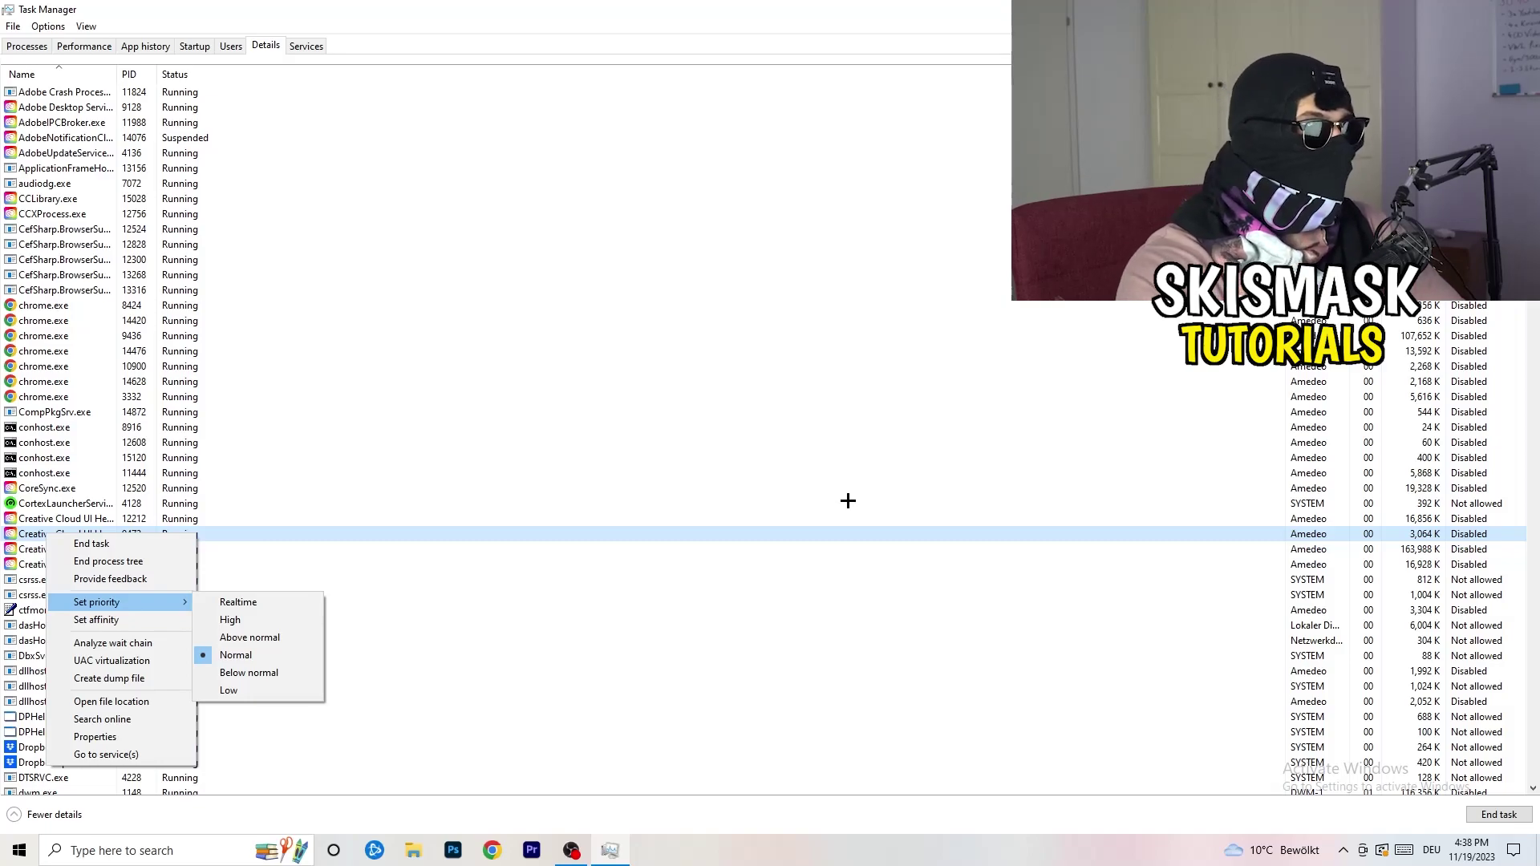
{"action": "key", "text": "Escape"}
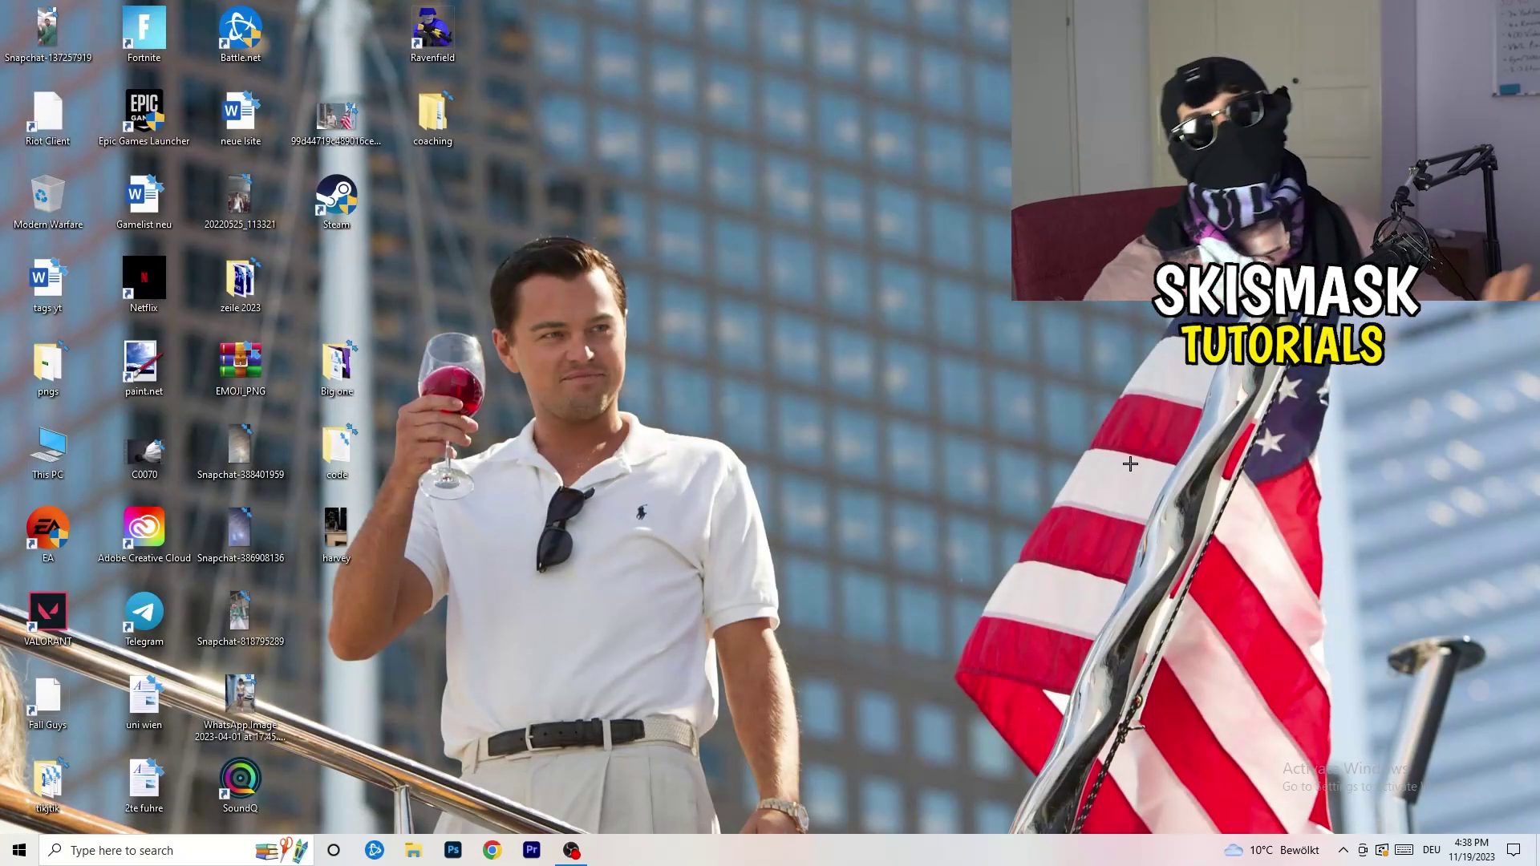